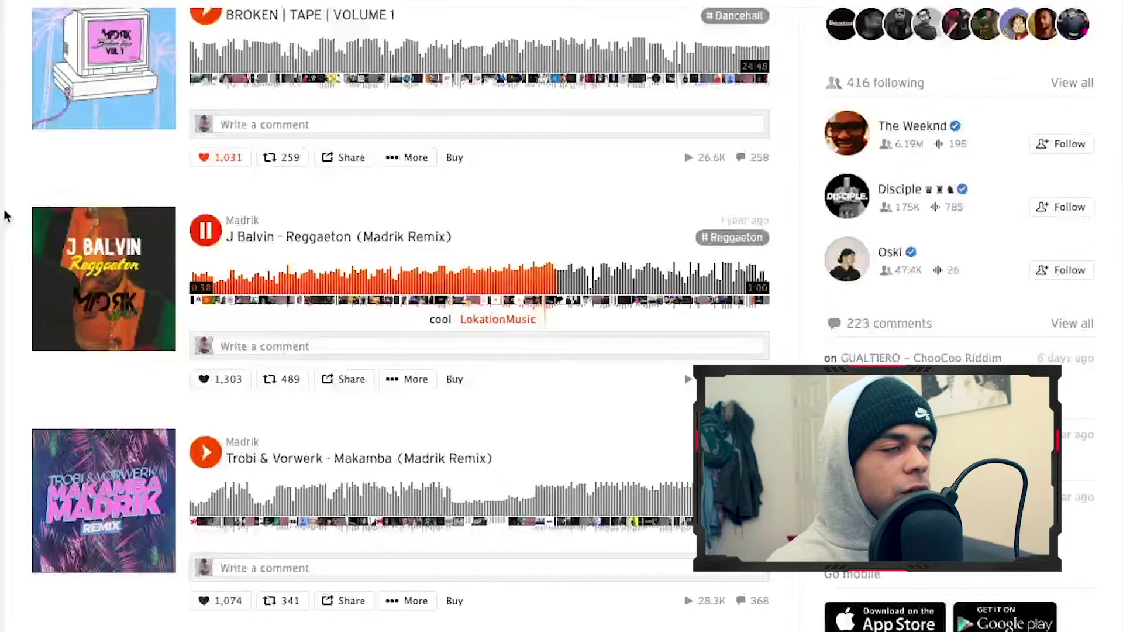
Pause the J Balvin - Reggaeton (Madrik Remix) track at about 0:38.
key("space")
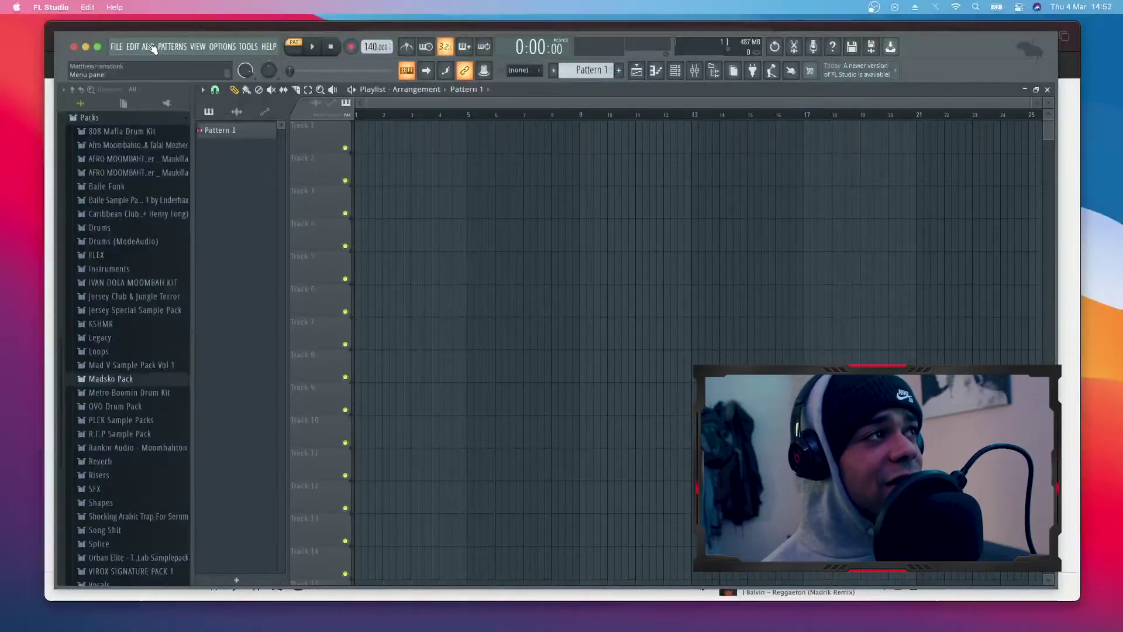
Add a 3x Osc synth from the ADD menu's Synth classic list.
left_click(150, 47)
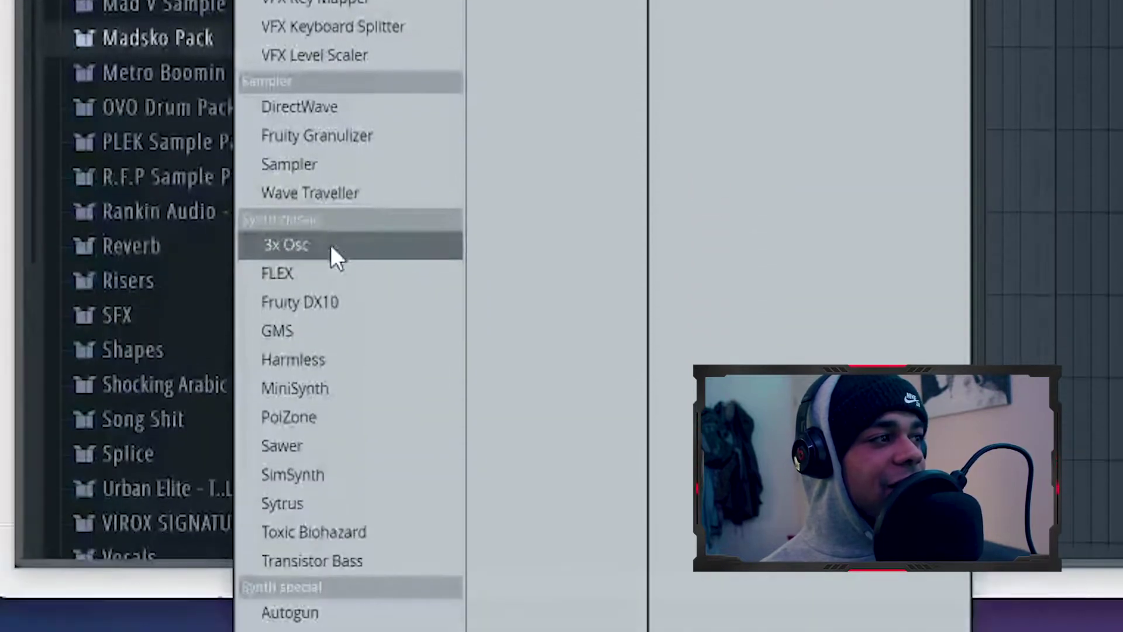
left_click(324, 248)
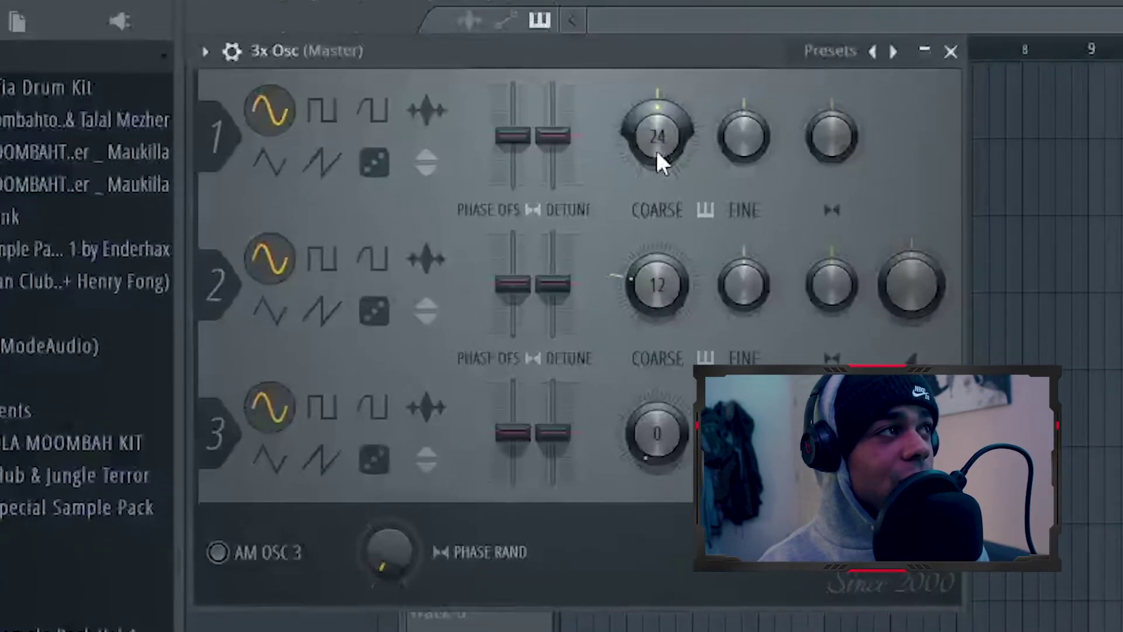
Set oscillators 1 and 2 coarse to 0 and oscillator 3 to triangle, then set tempo to 100 BPM.
left_click_drag(656, 150, 656, 176)
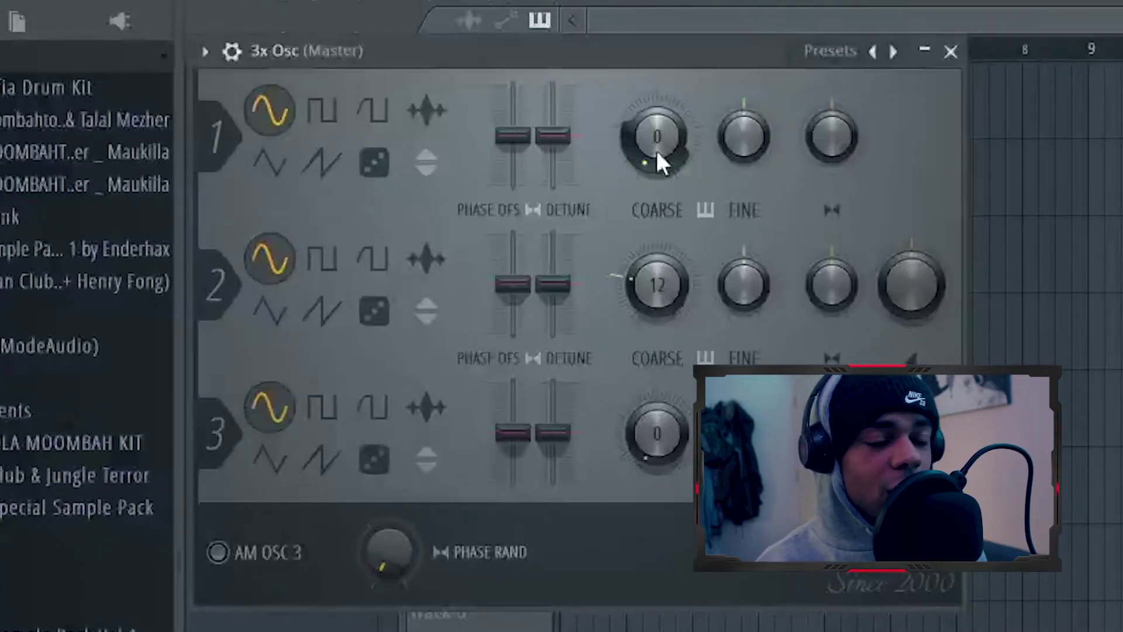
left_click_drag(658, 269, 658, 298)
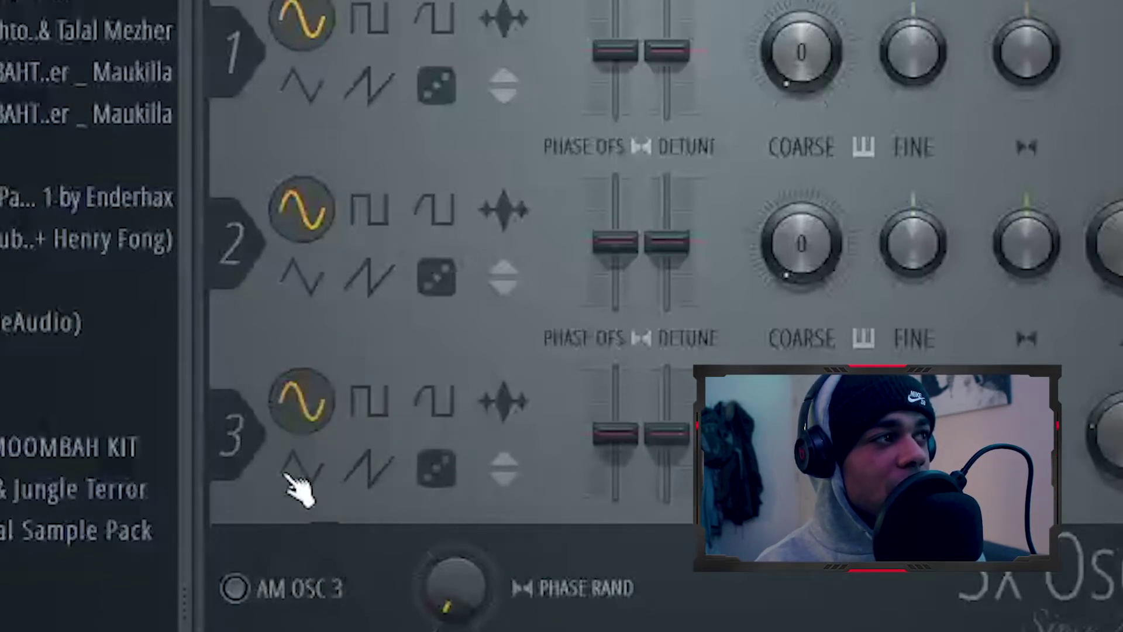
left_click(305, 472)
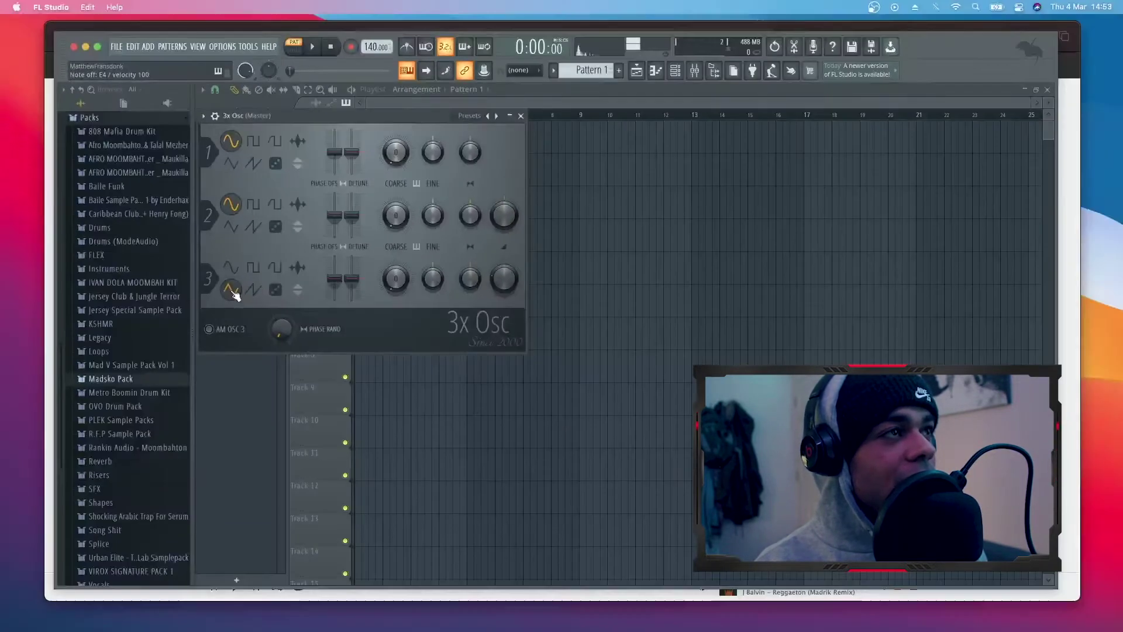
left_click(520, 116)
left_click_drag(372, 48, 372, 72)
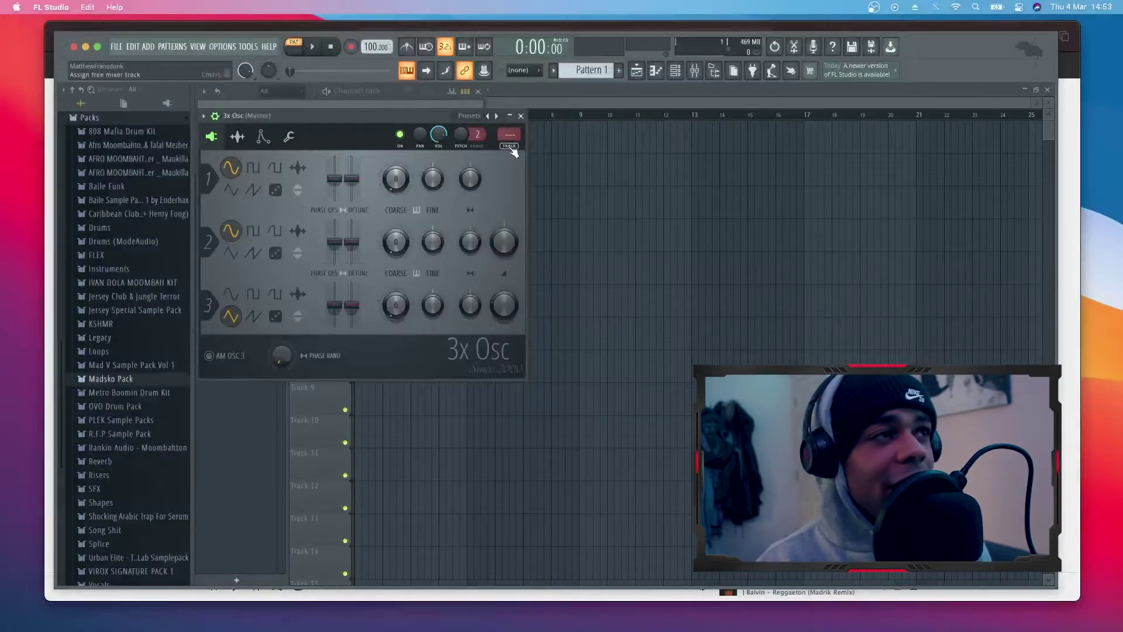
Route the 3x Osc mixer track only to Insert 1 and load Fruity Fast Dist in slot 1.
left_click(509, 146)
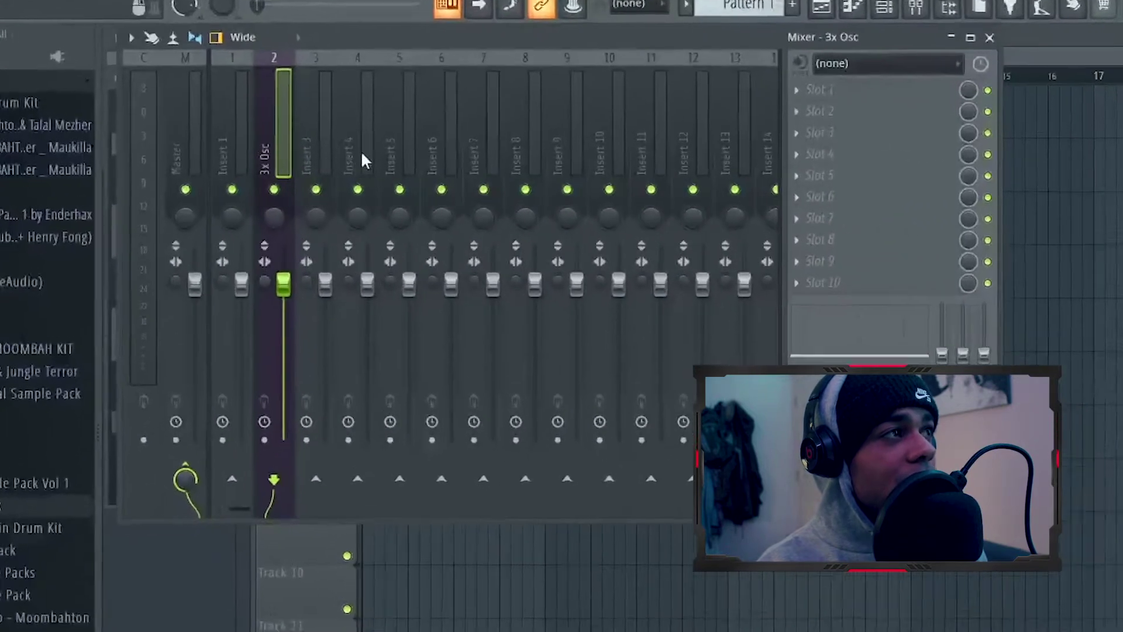
left_click(233, 142)
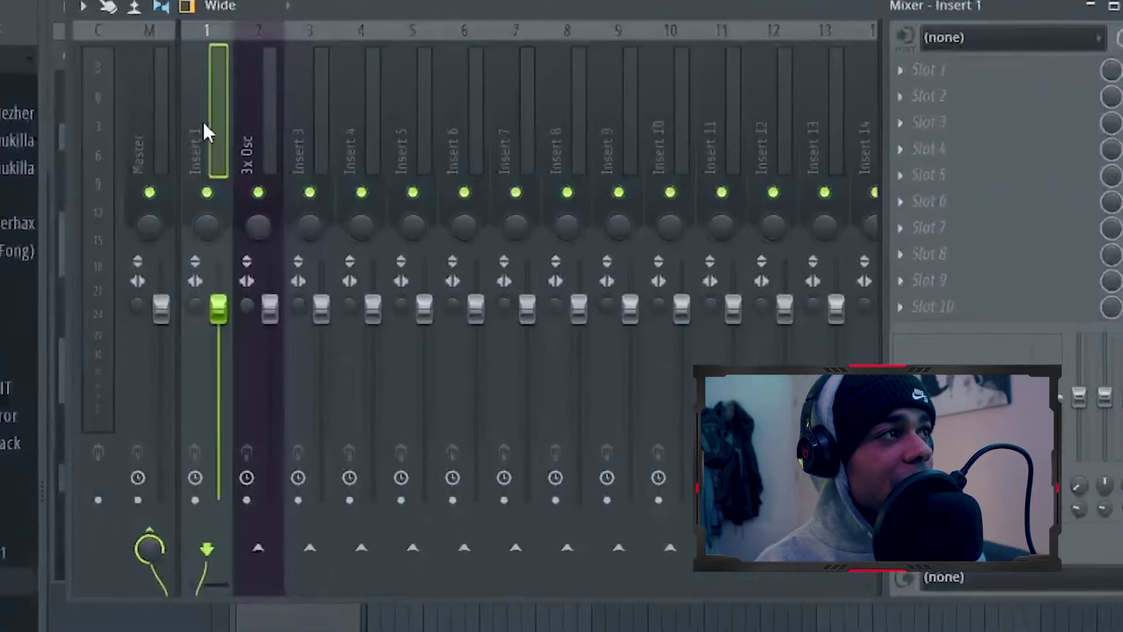
left_click(265, 137)
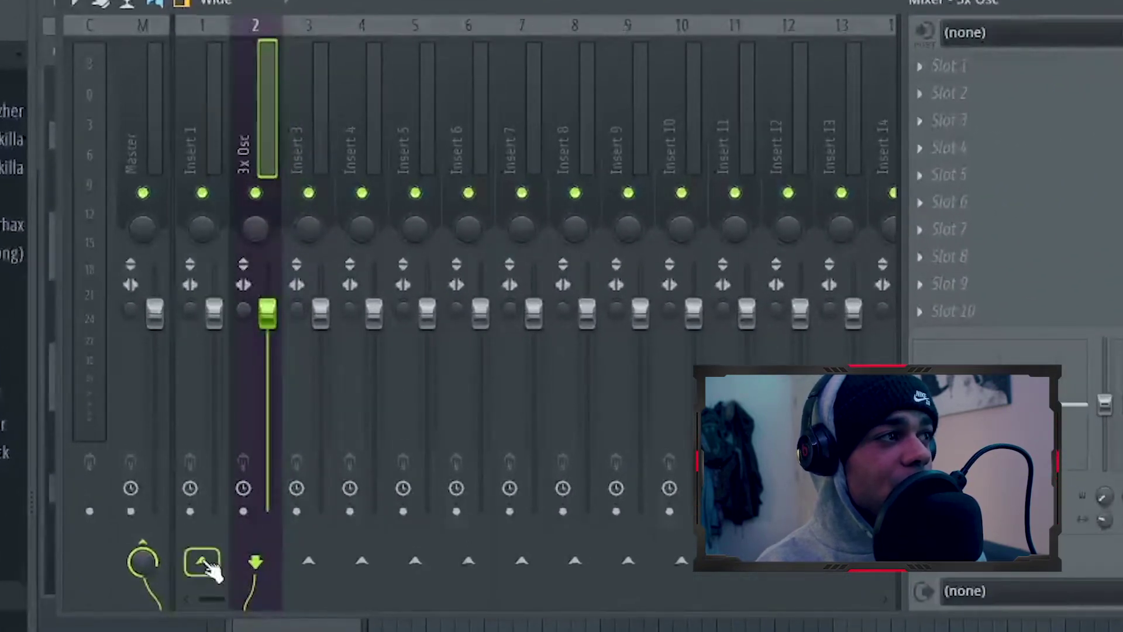
right_click(202, 563)
left_click(246, 599)
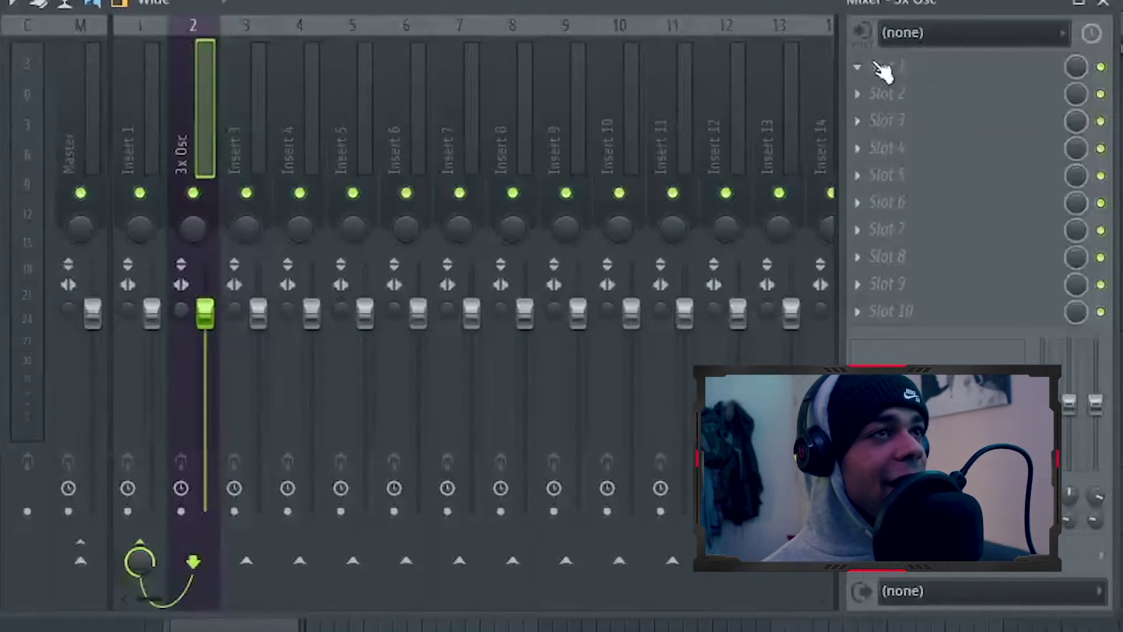
left_click(942, 68)
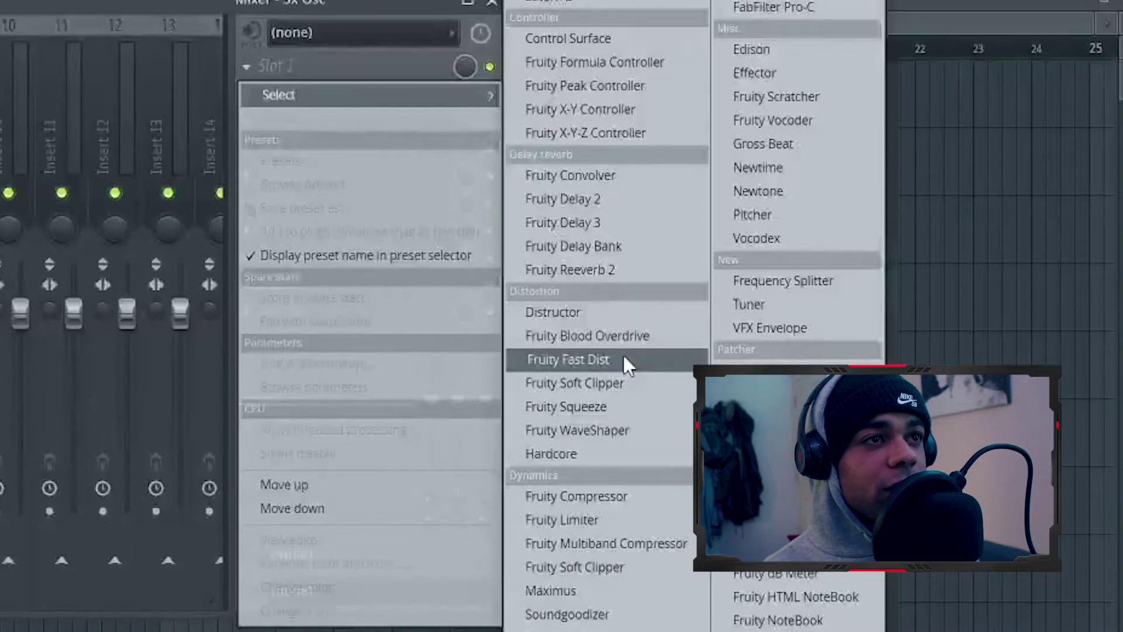
left_click(840, 359)
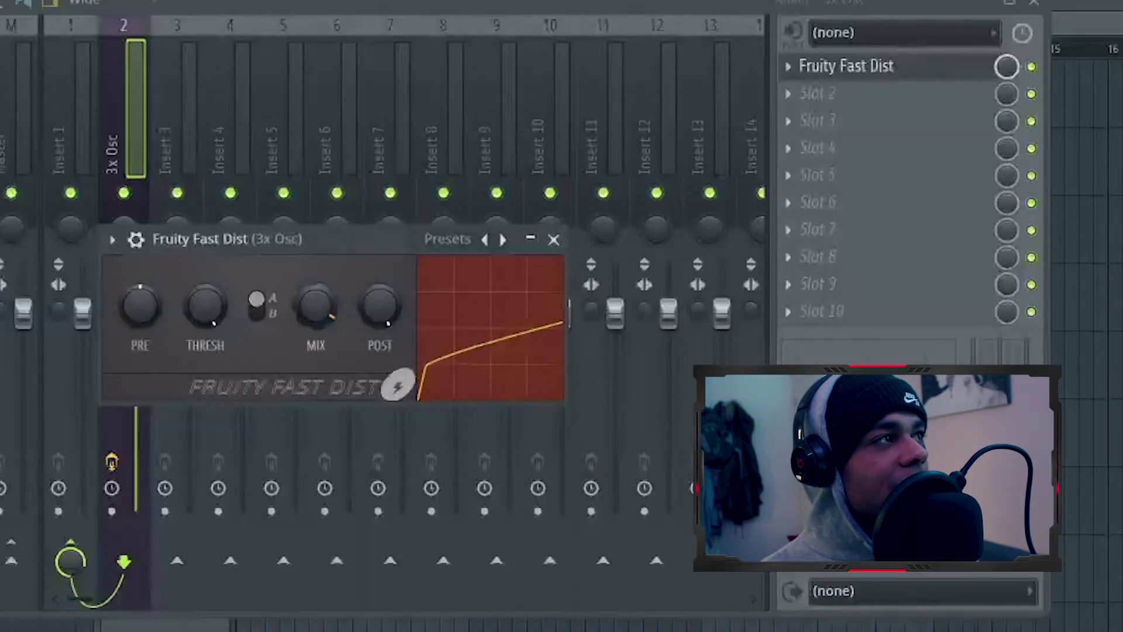
left_click(553, 239)
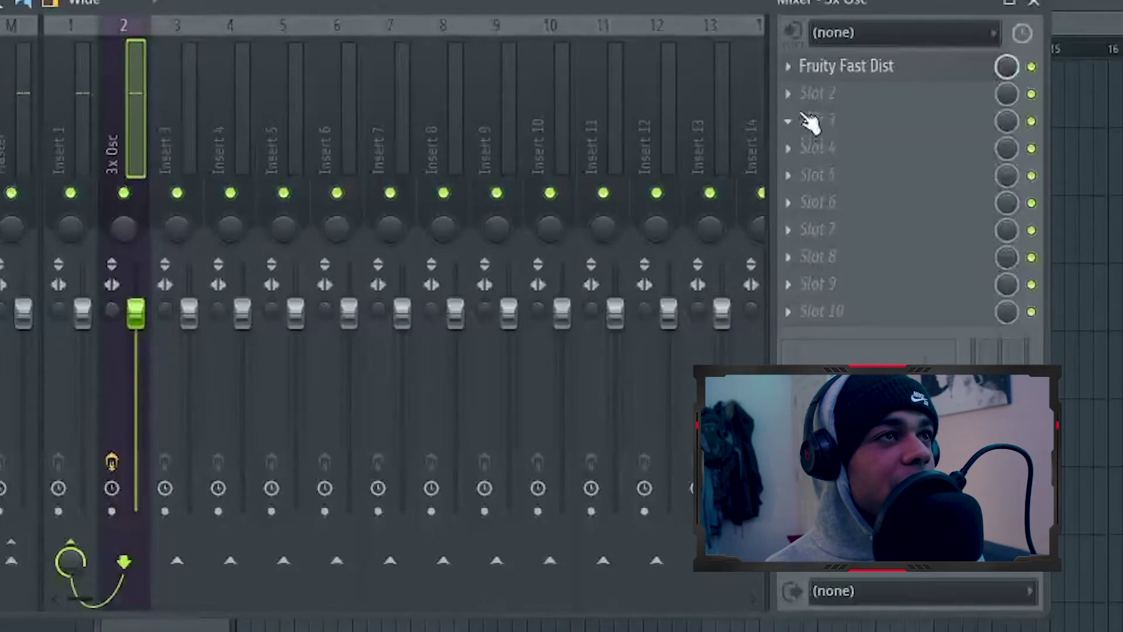
Load Fruity parametric EQ 2 in slot 2 and make band 7 a high cut near 948 Hz.
left_click(807, 93)
mouse_move(831, 117)
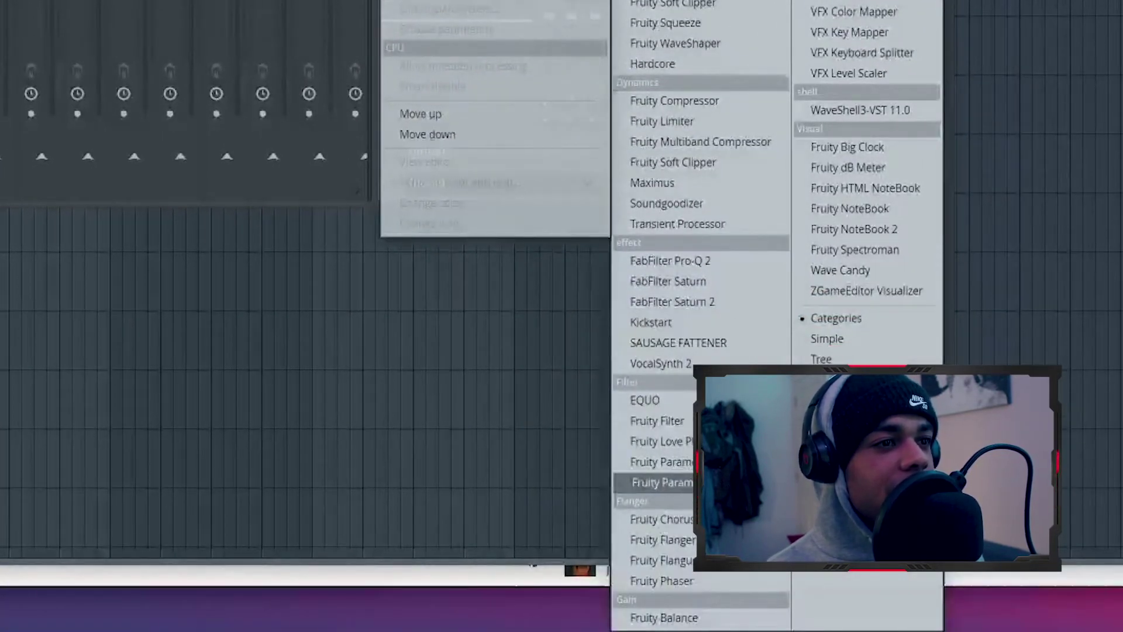
left_click(662, 482)
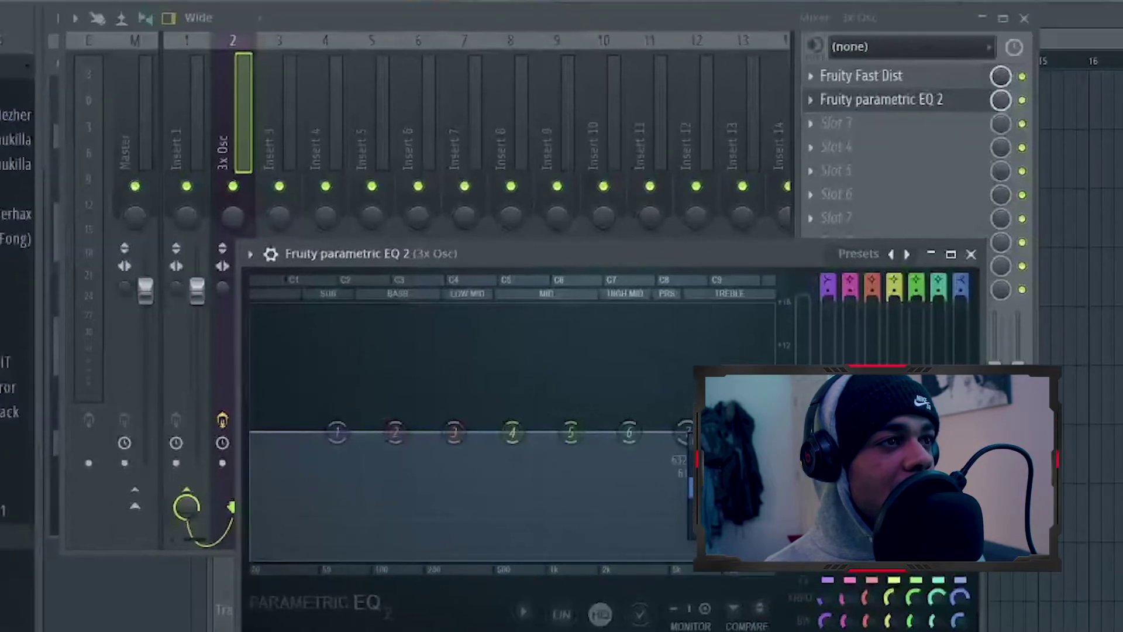
left_click(760, 580)
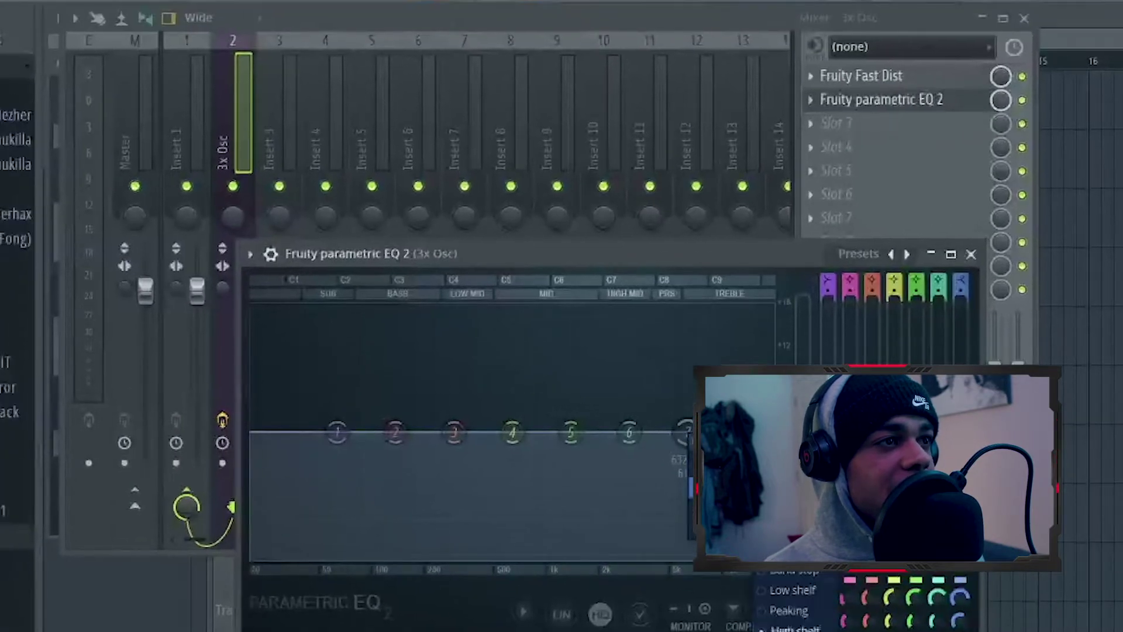
left_click(772, 626)
left_click(760, 576)
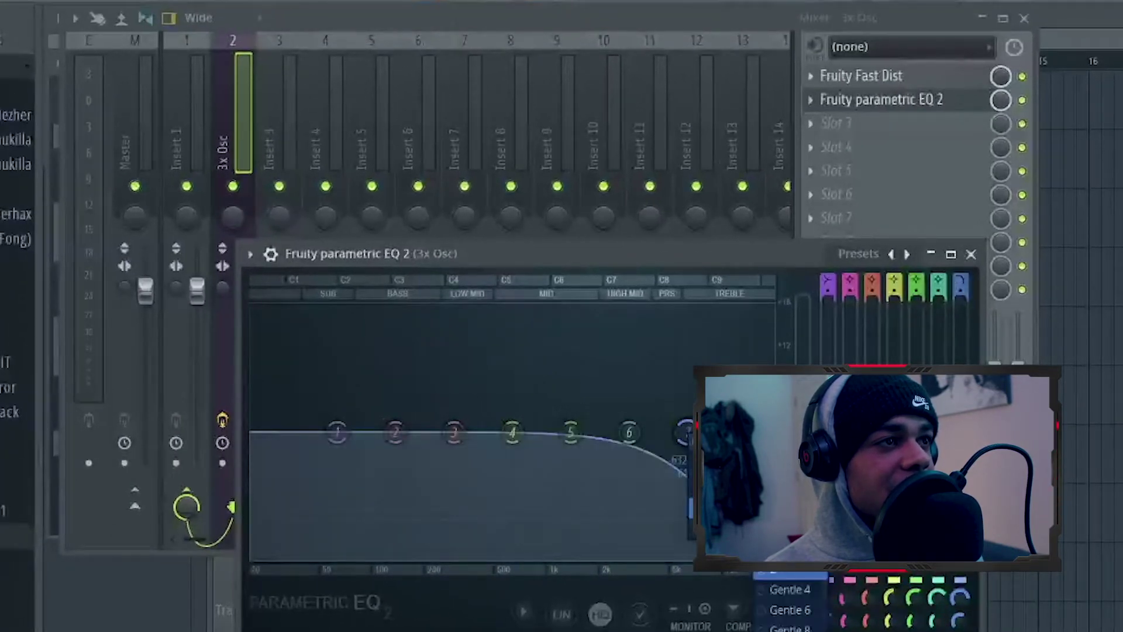
left_click(790, 609)
left_click_drag(684, 432, 554, 432)
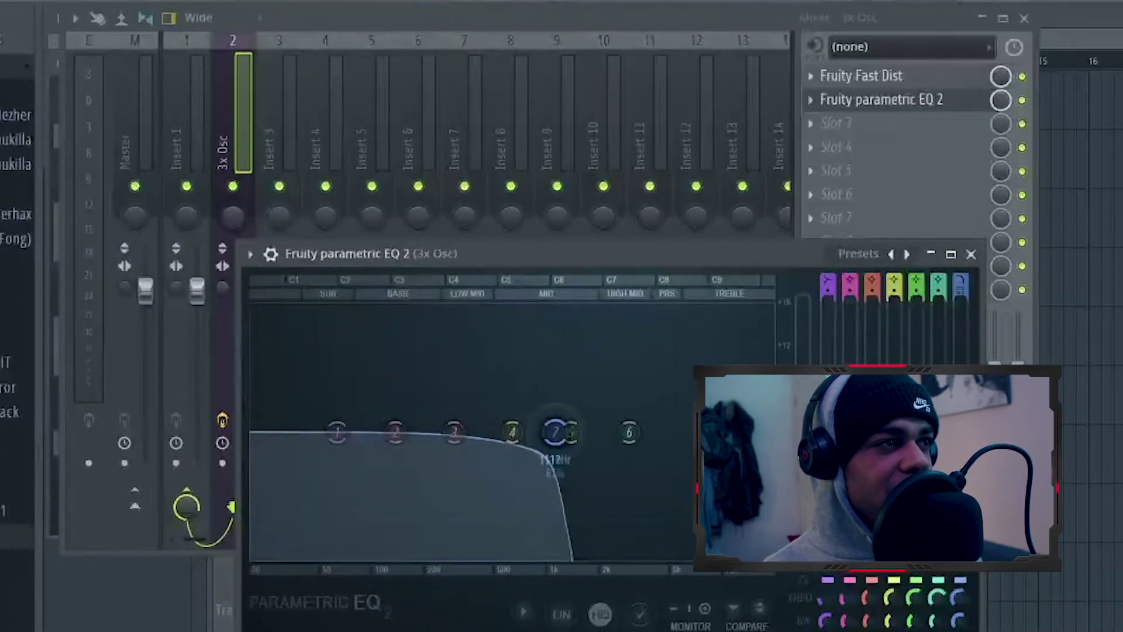
key("space")
key("space")
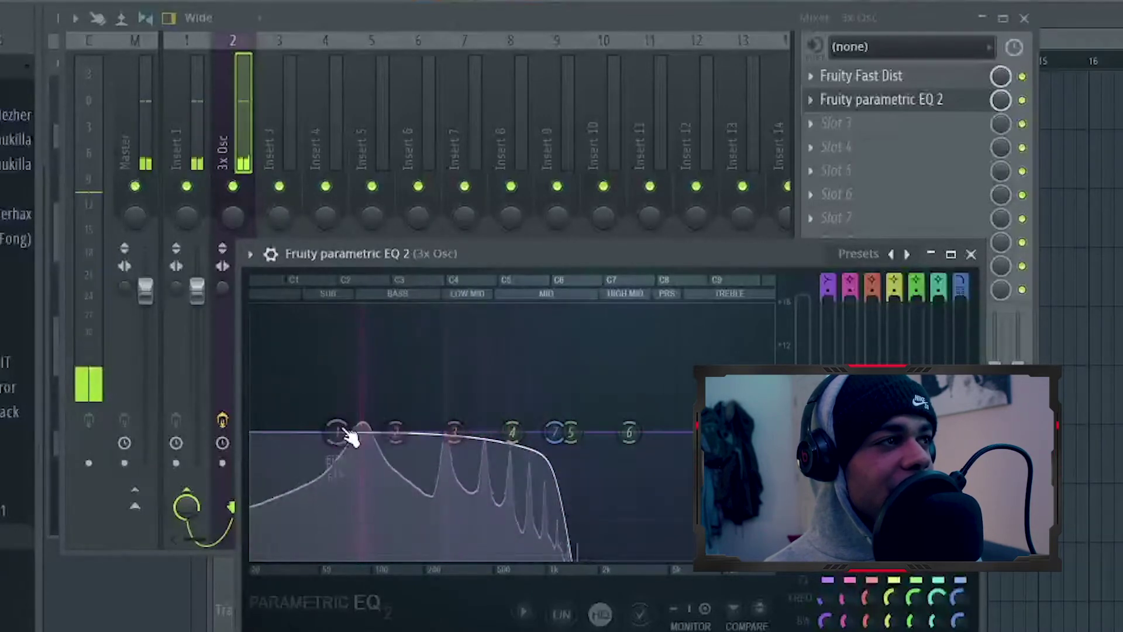
Make EQ band 1 a Steep 8 high pass at about 136 Hz.
right_click(339, 432)
mouse_move(362, 481)
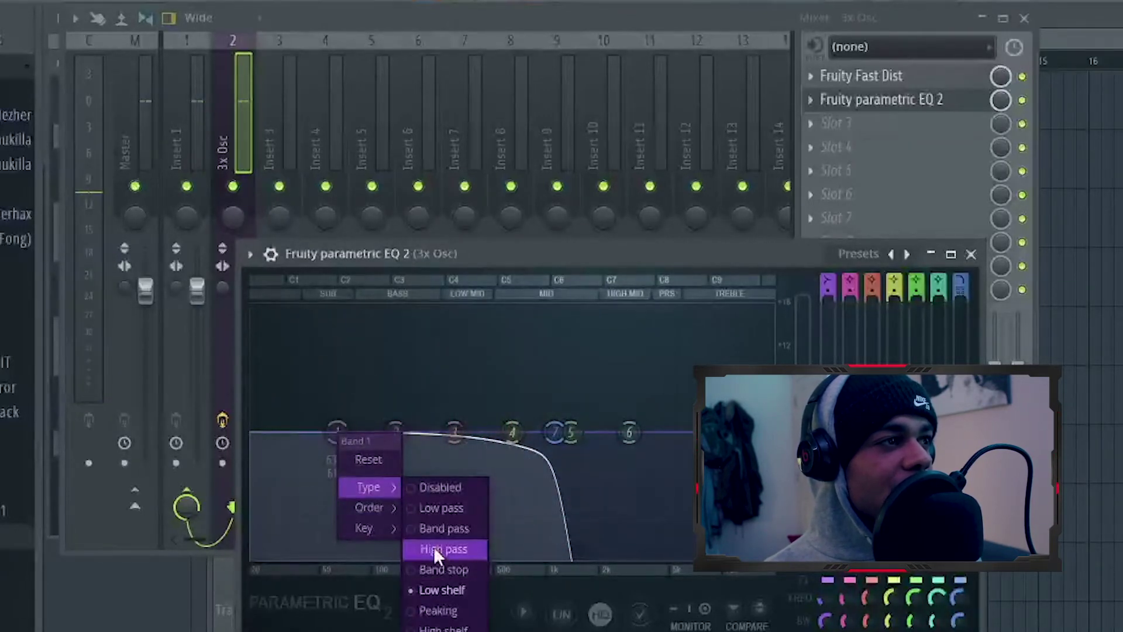
left_click(433, 548)
right_click(337, 431)
mouse_move(370, 508)
left_click(436, 507)
key("space")
left_click_drag(337, 432, 415, 431)
left_click(578, 434)
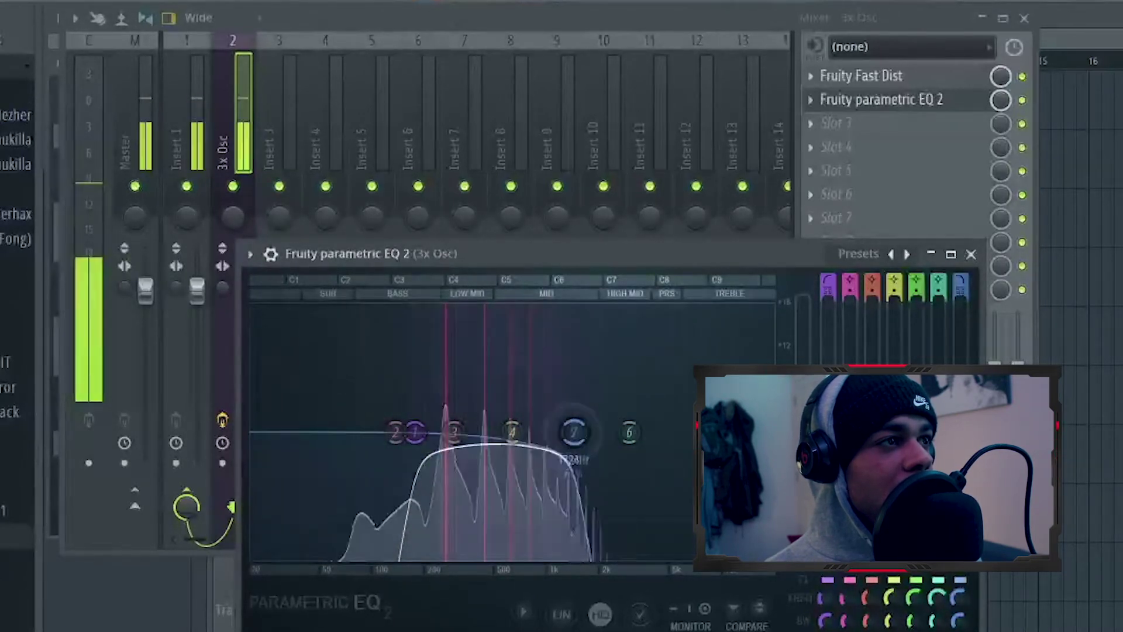
left_click(413, 432)
mouse_move(413, 432)
left_mouse_down()
mouse_move(390, 433)
mouse_move(398, 437)
left_mouse_up()
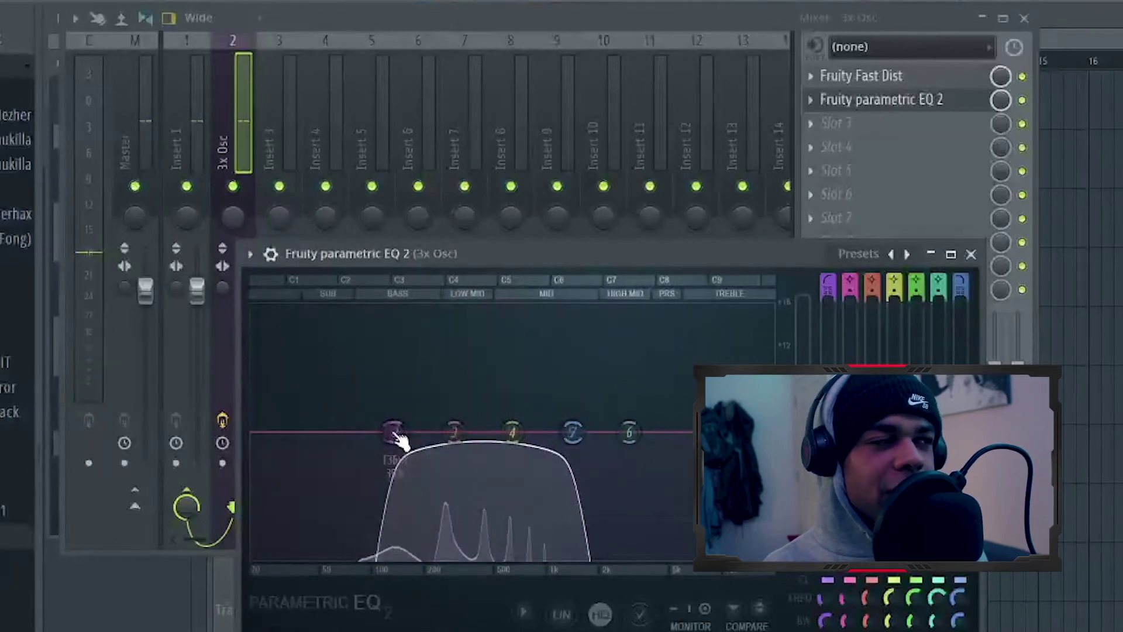
left_click(971, 254)
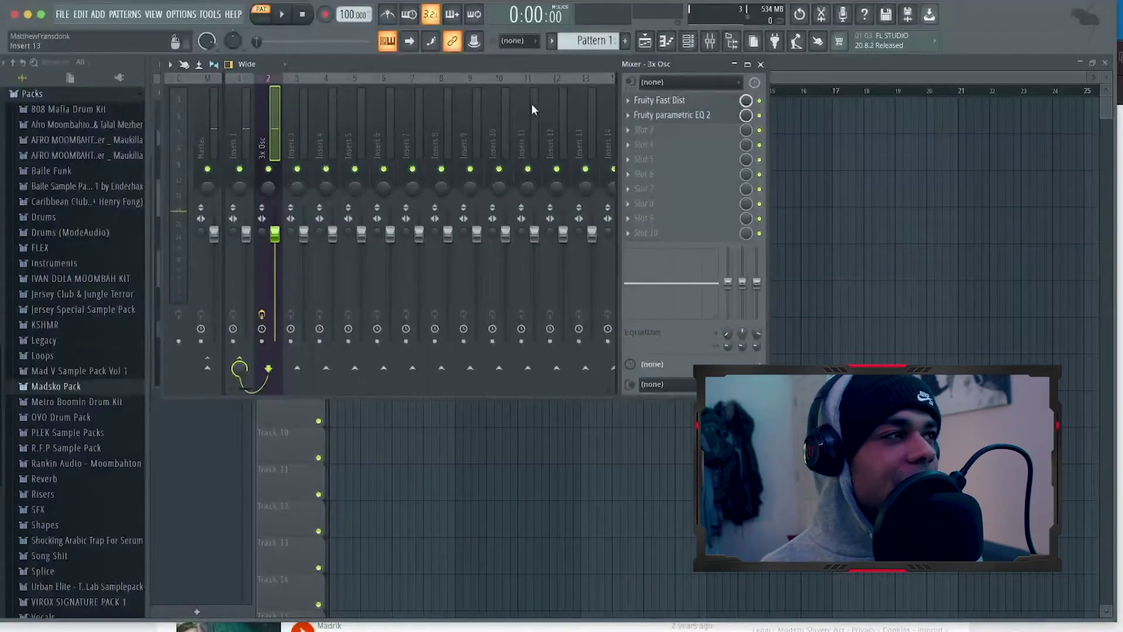
Load Fruity Blood Overdrive on Insert 1, set its pre-amp to about 0.42, and disable x100.
left_click(237, 133)
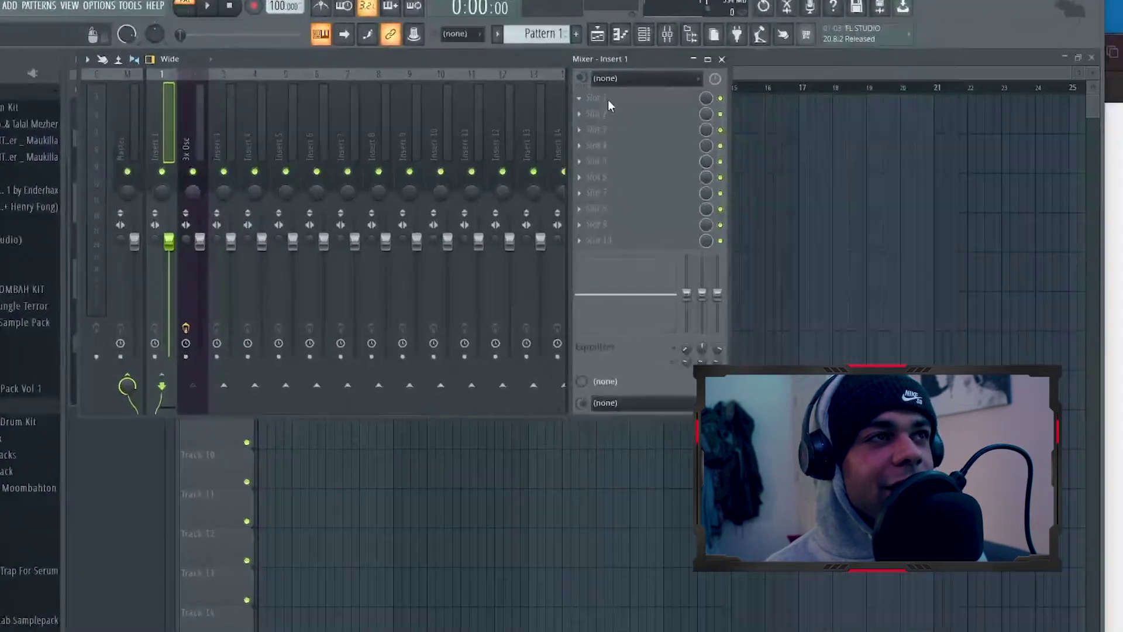
left_click(643, 124)
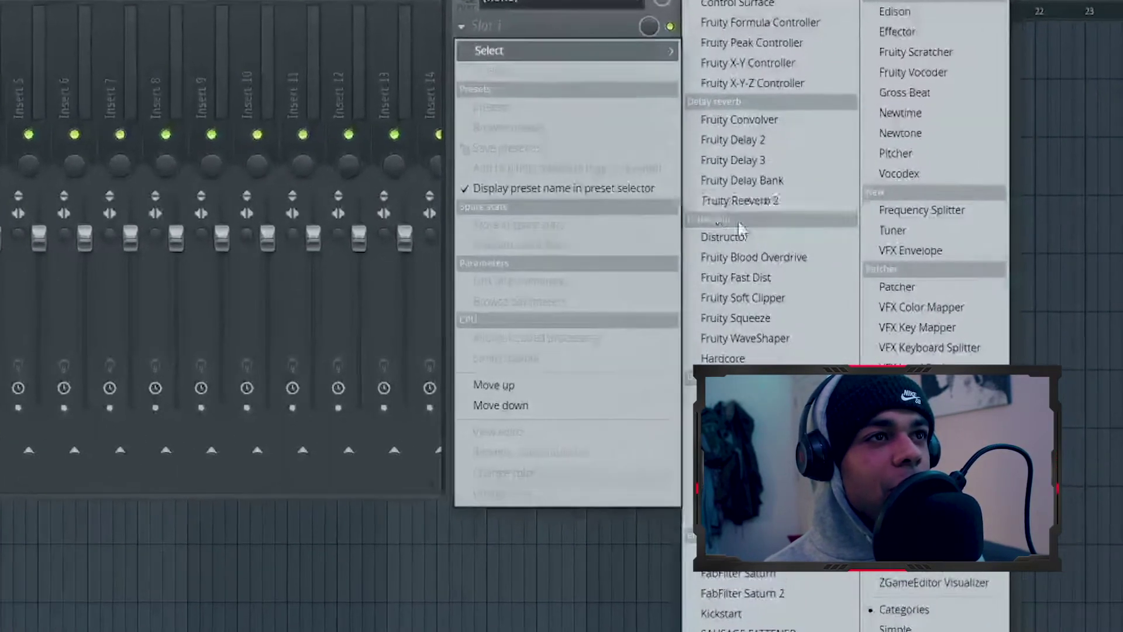
left_click(802, 260)
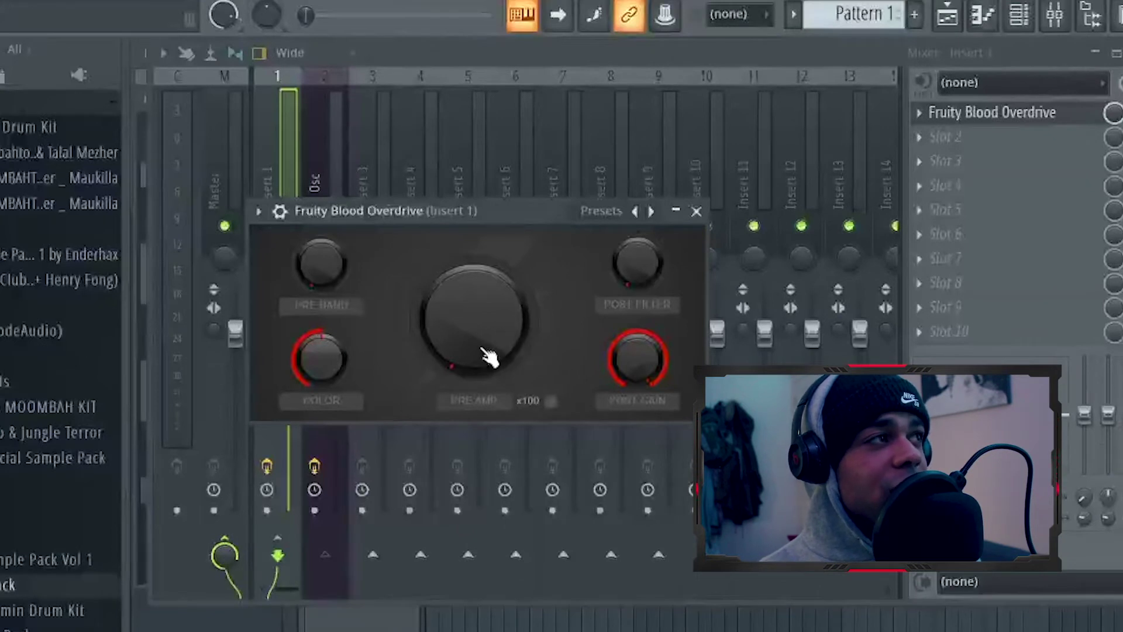
left_click_drag(474, 319, 474, 313)
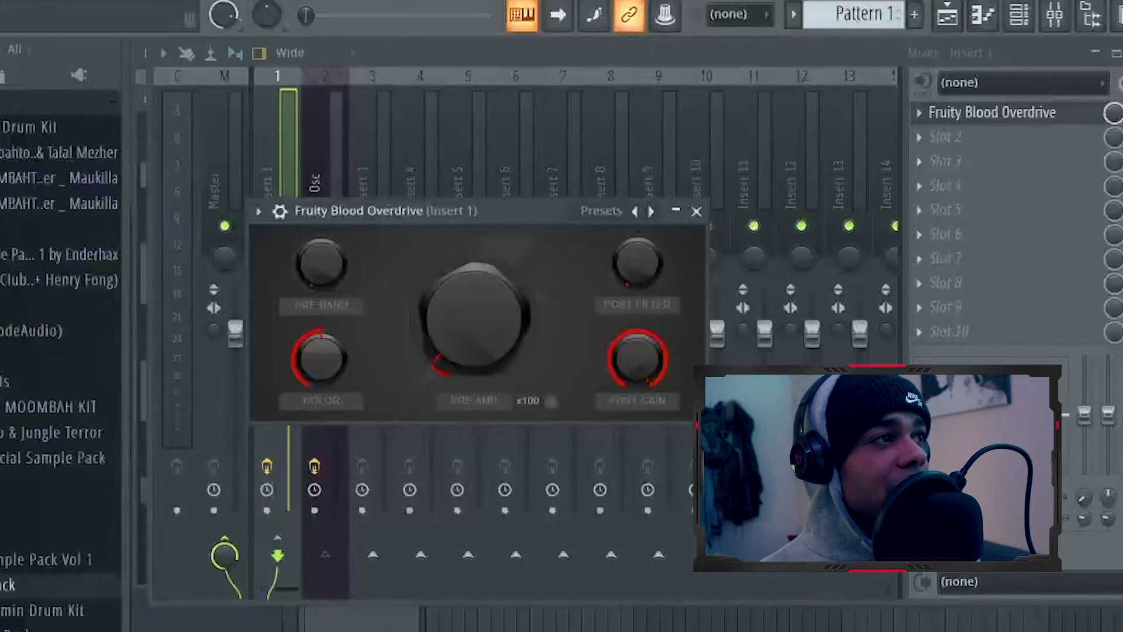
key("space")
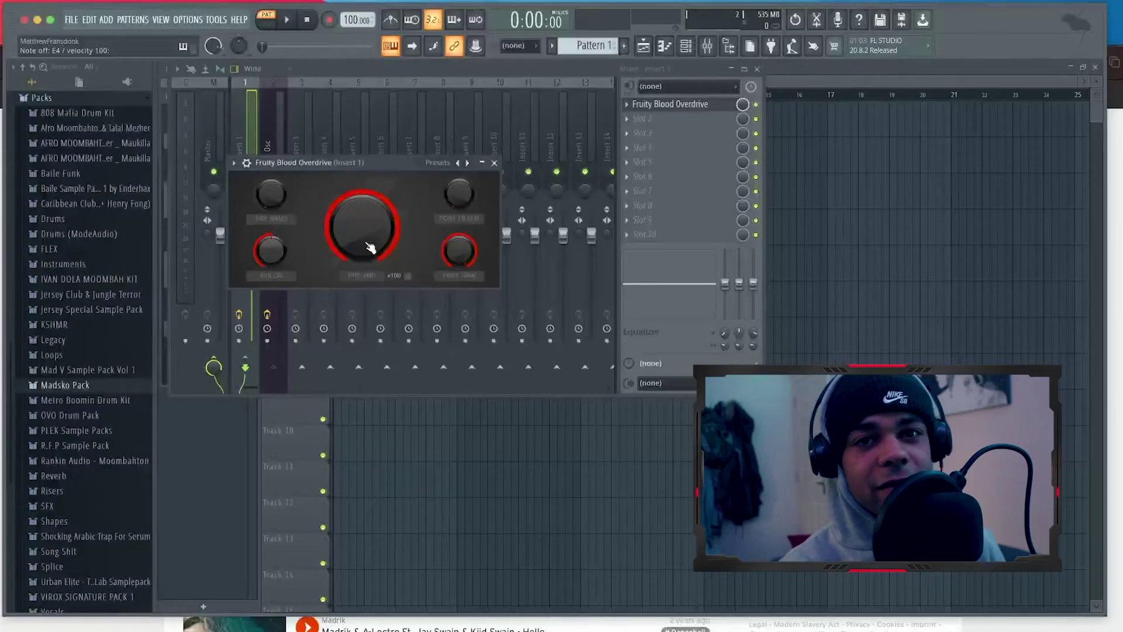
left_click_drag(362, 226, 362, 257)
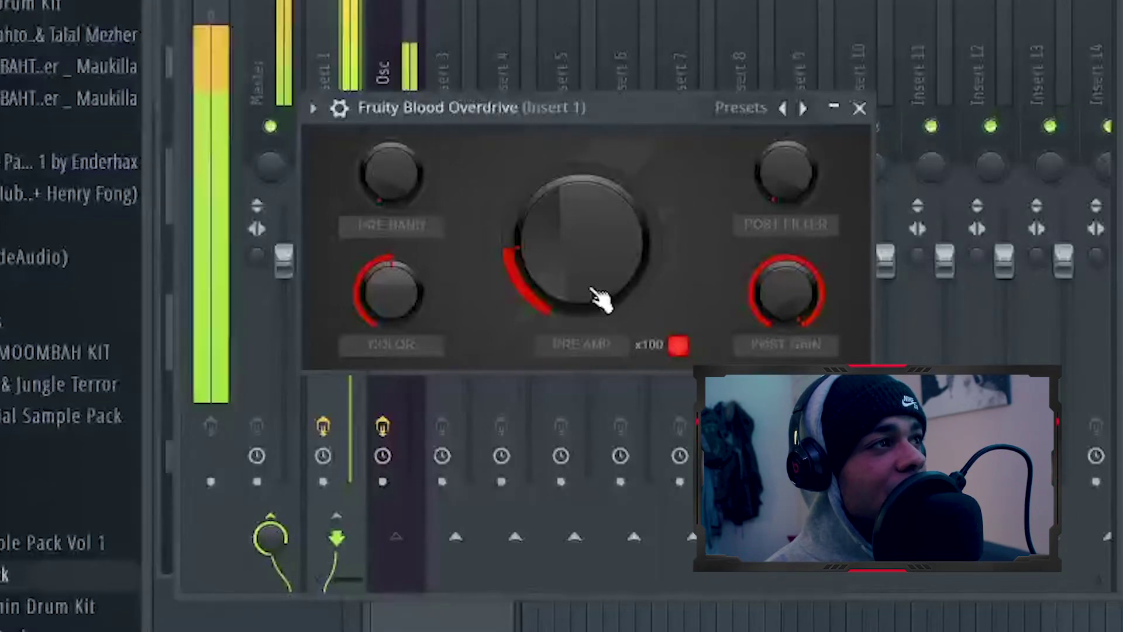
left_click(680, 346)
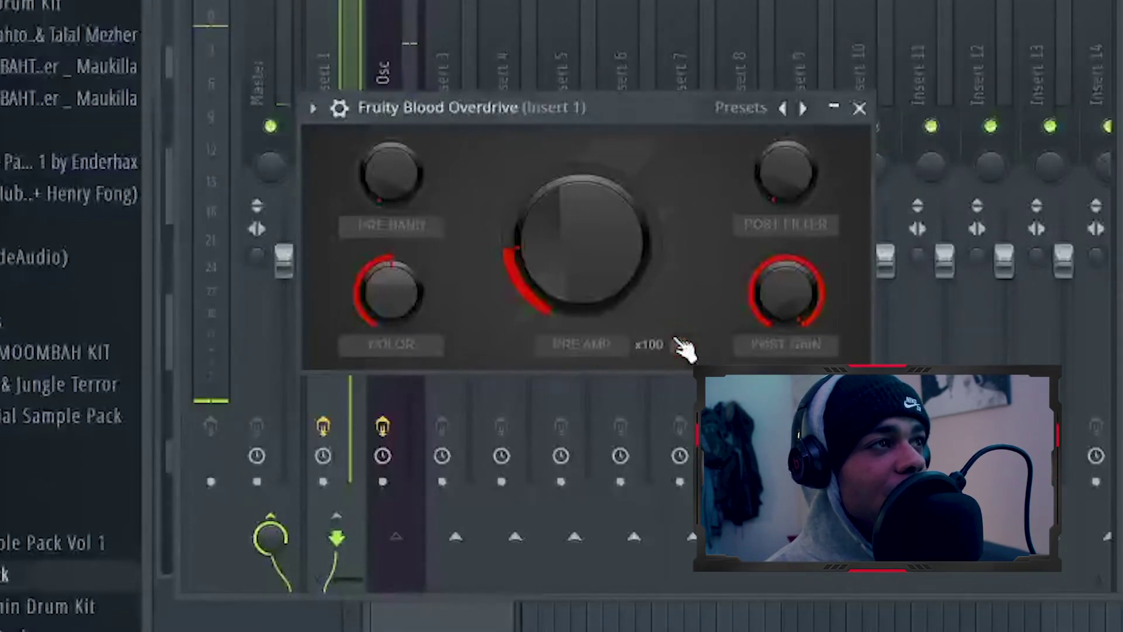
Add Fruity soft clipper to Insert 1's second slot, then close the plugin and mixer windows.
left_click(866, 115)
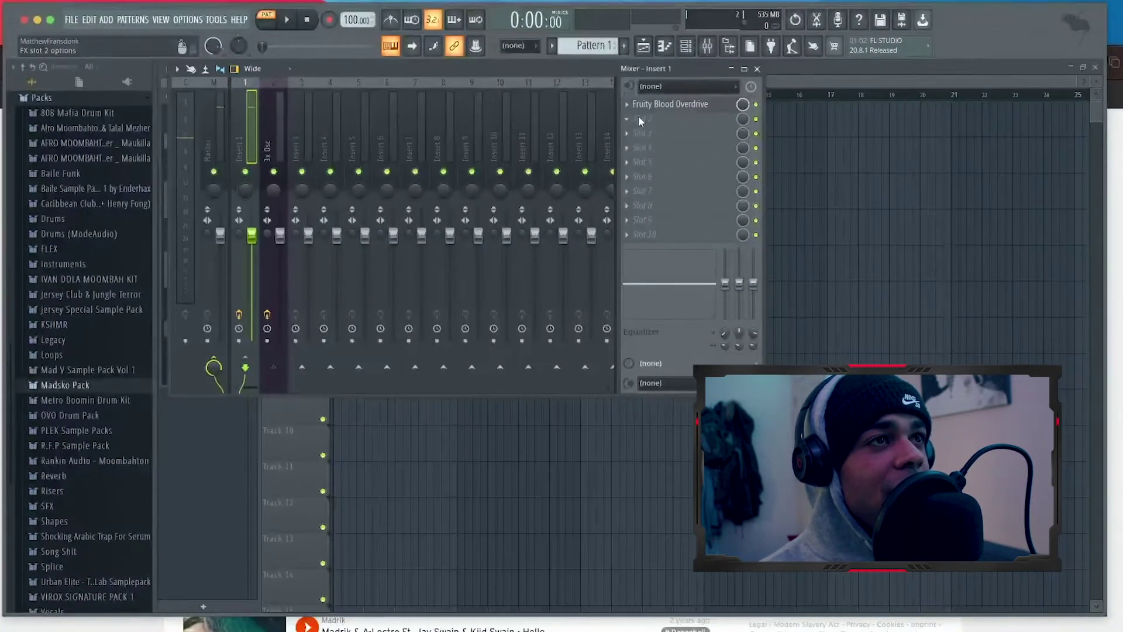
left_click(640, 120)
left_click(829, 272)
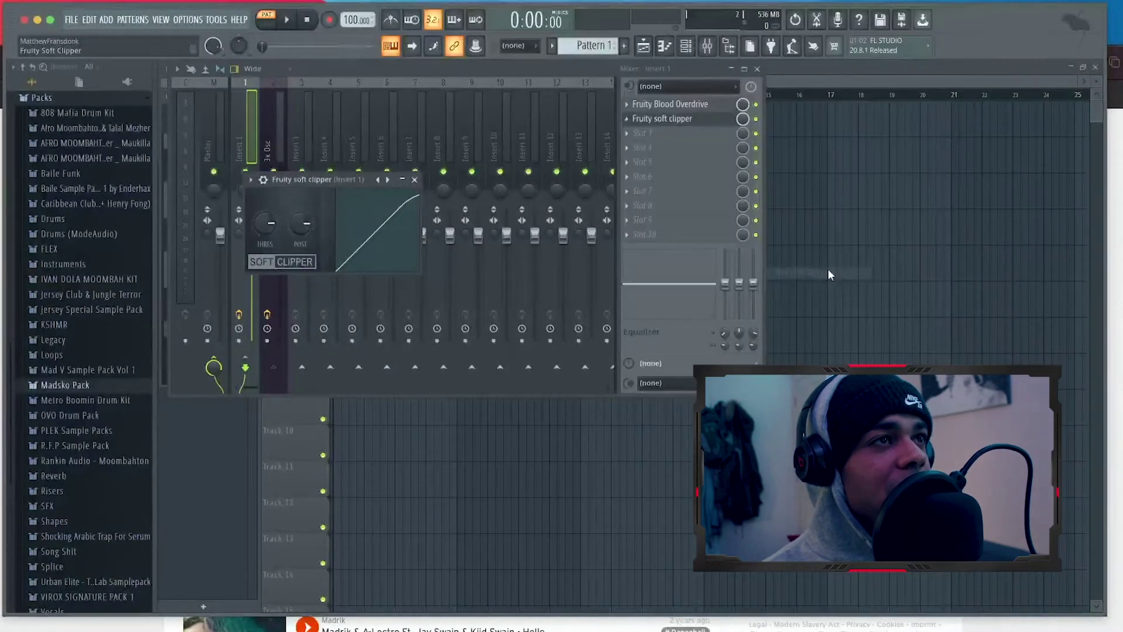
left_click(415, 180)
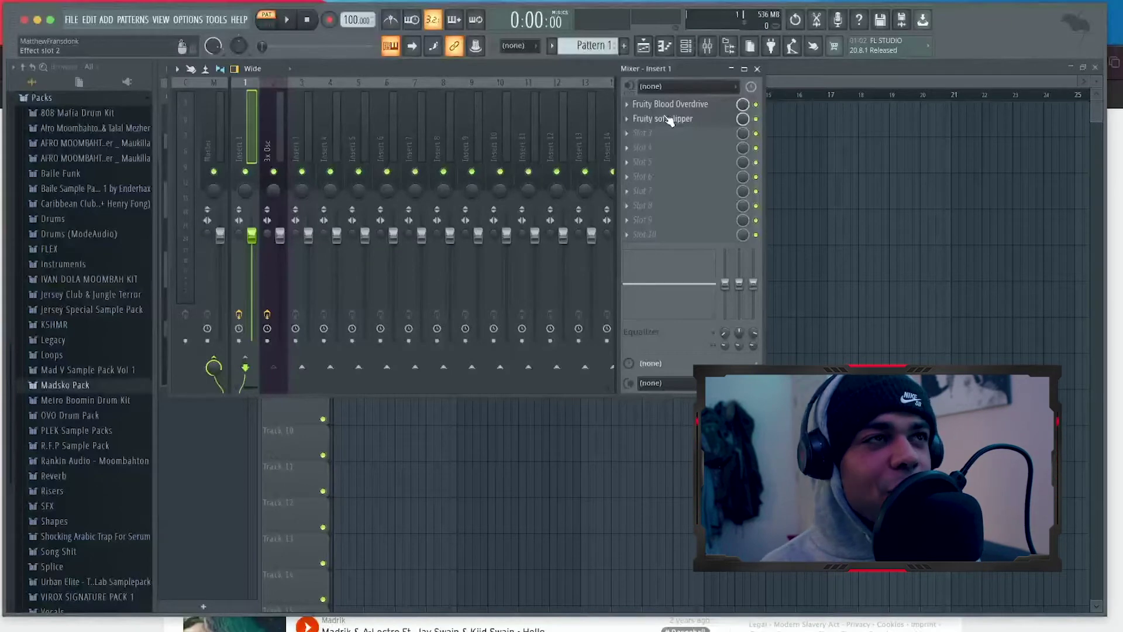
left_click(757, 69)
Switch to SoundCloud to play the Madrik remix for reference, then return to FL Studio.
key("super+Tab")
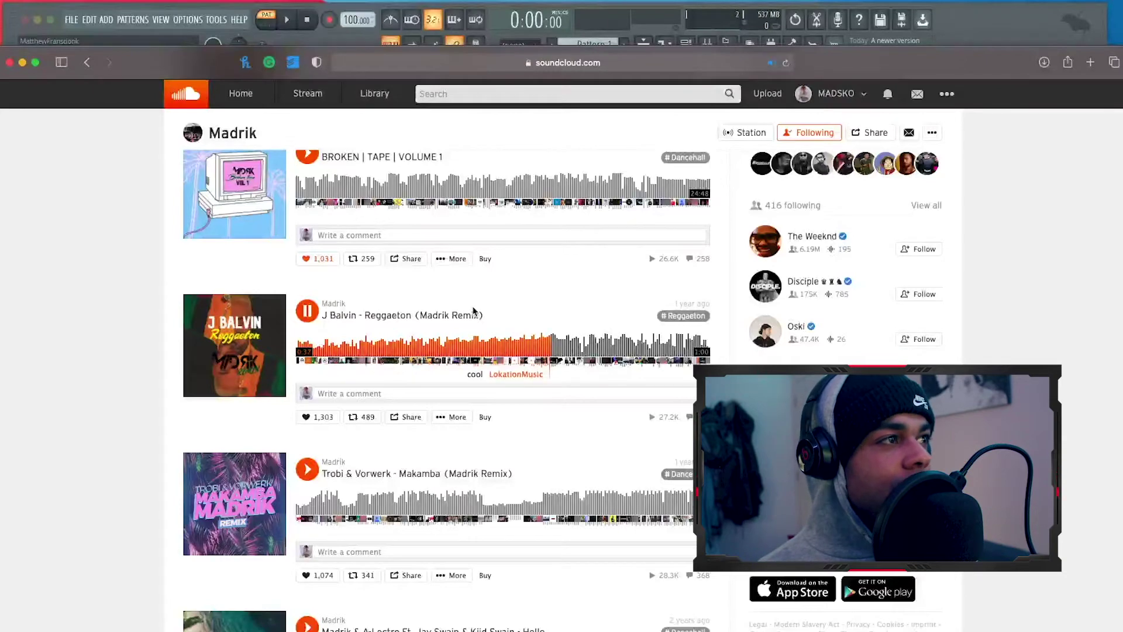
left_click(1017, 22)
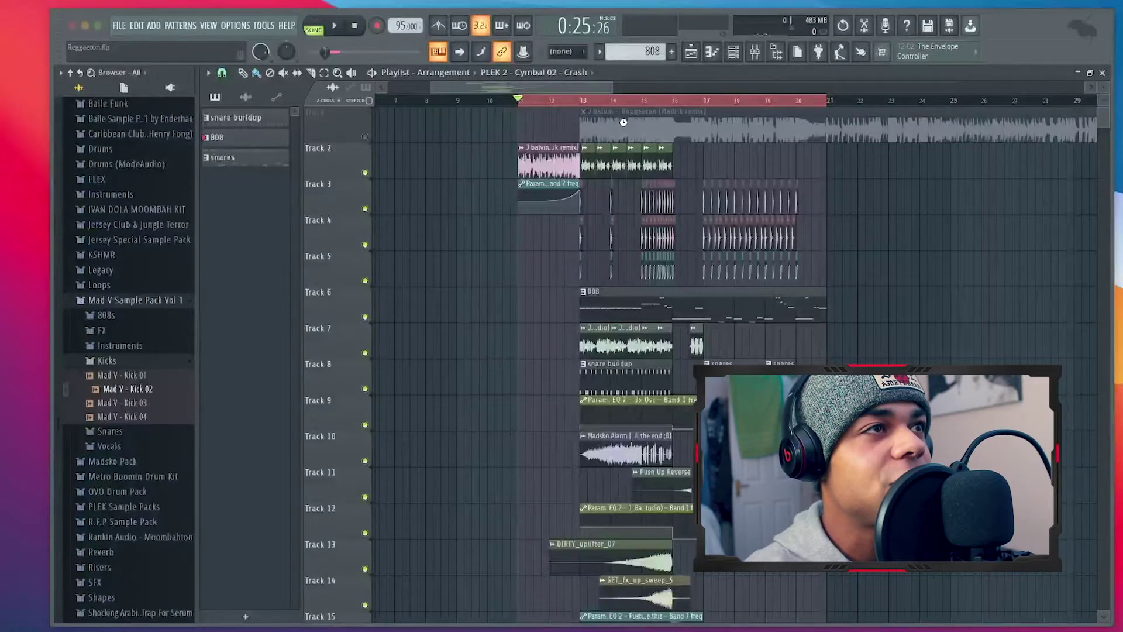
Focus the Reggaeton (Madrik remix) playlist and zoom in on its arrangement.
left_click(624, 122)
scroll(624, 122, "up", 3)
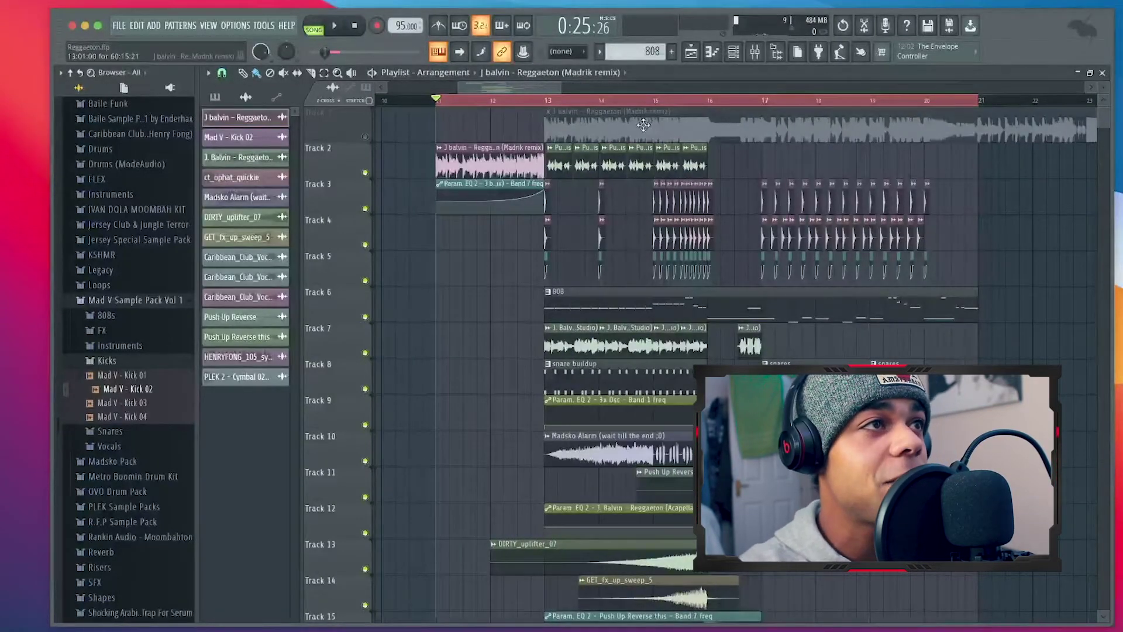
scroll(589, 205, "down", 6)
scroll(589, 205, "up", 6)
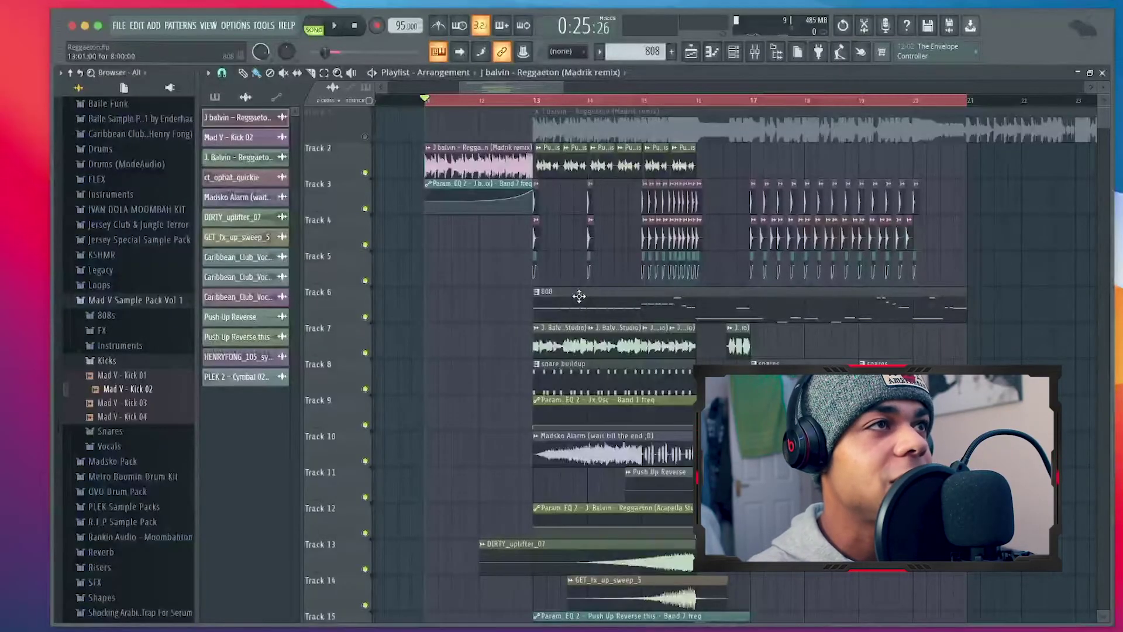
key("space")
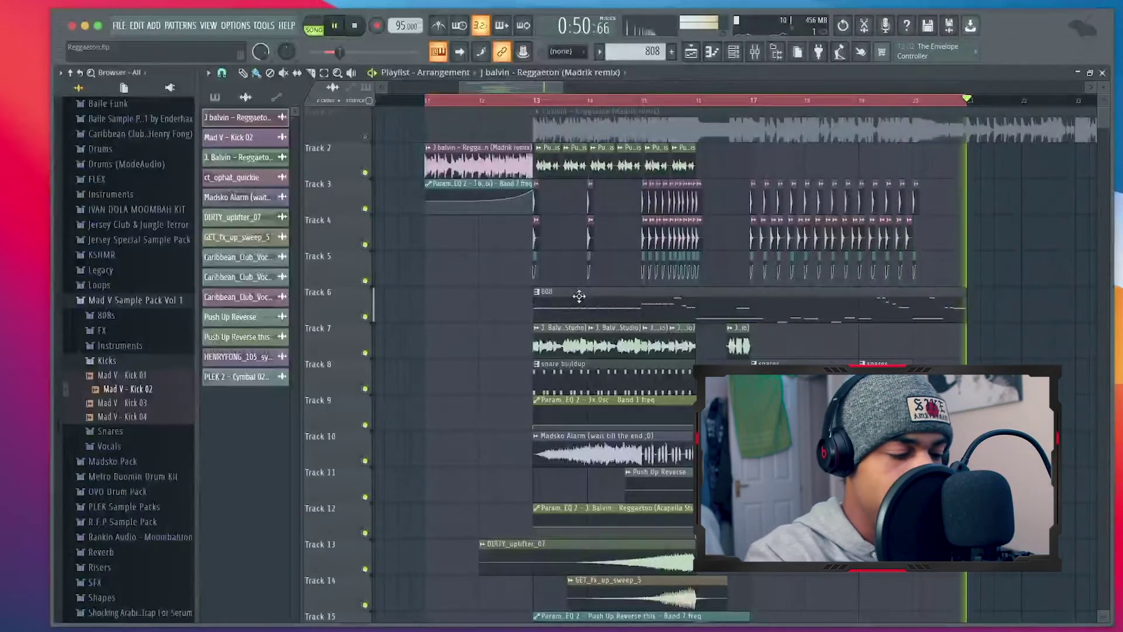
key("space")
left_click(366, 137)
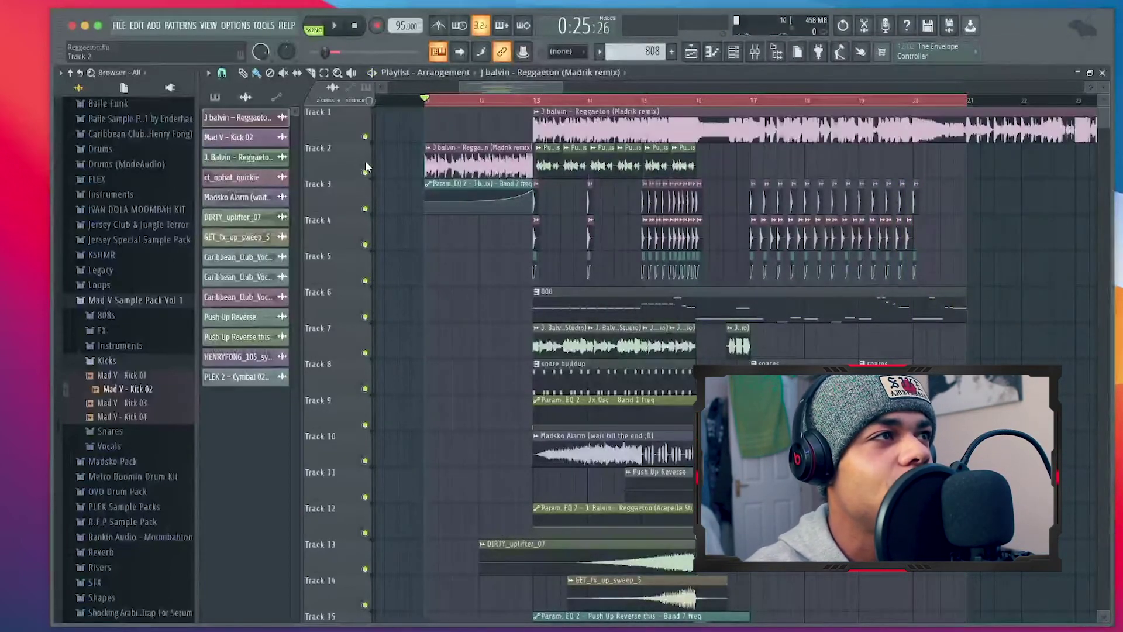
right_click(365, 164)
left_click(352, 159)
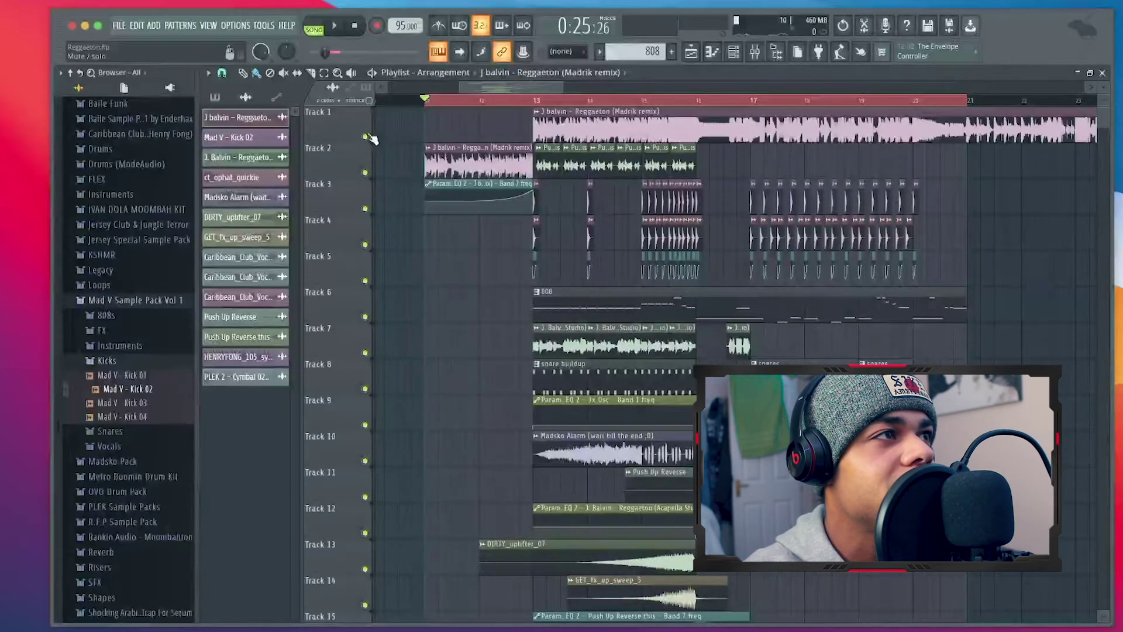
left_click(365, 137, "ctrl")
key("space")
left_click(365, 172)
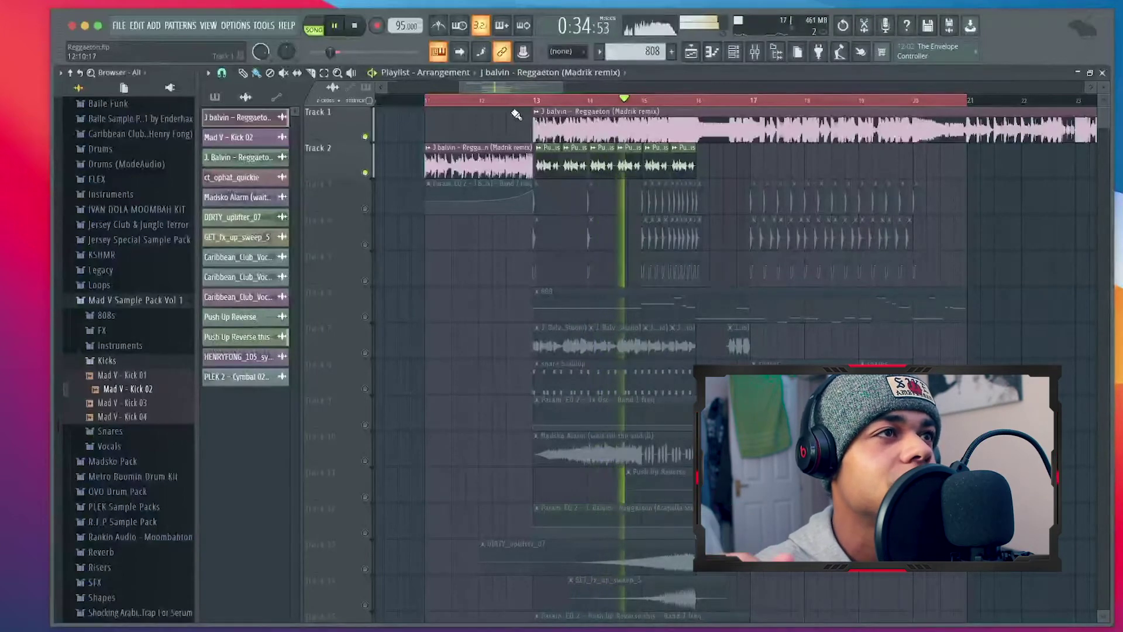
left_click(365, 174)
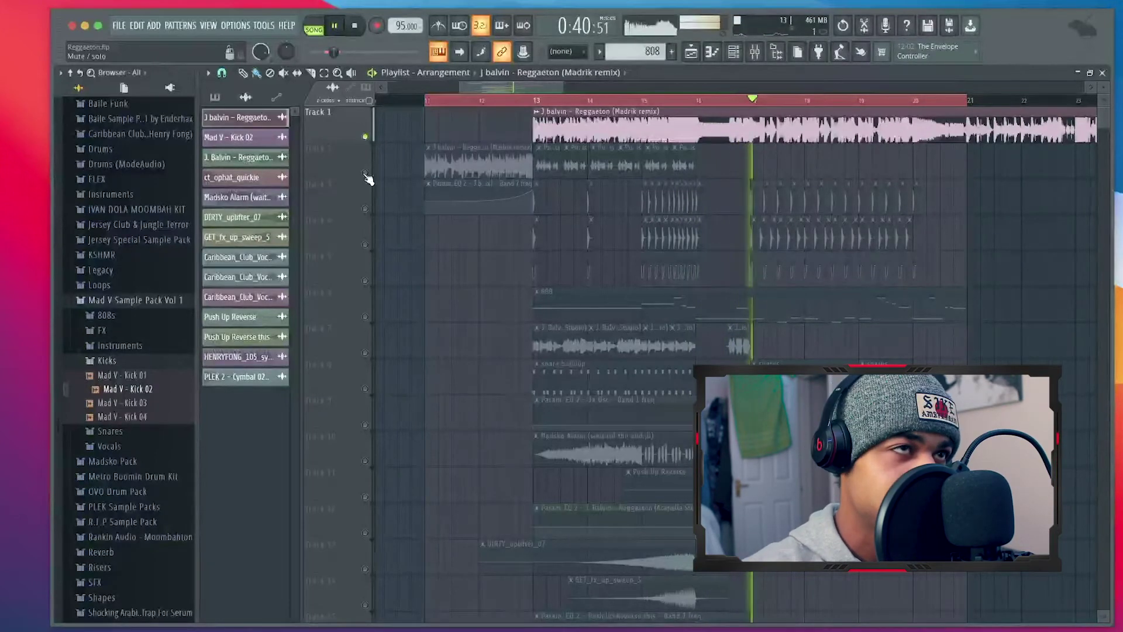
left_click(365, 137)
key("space")
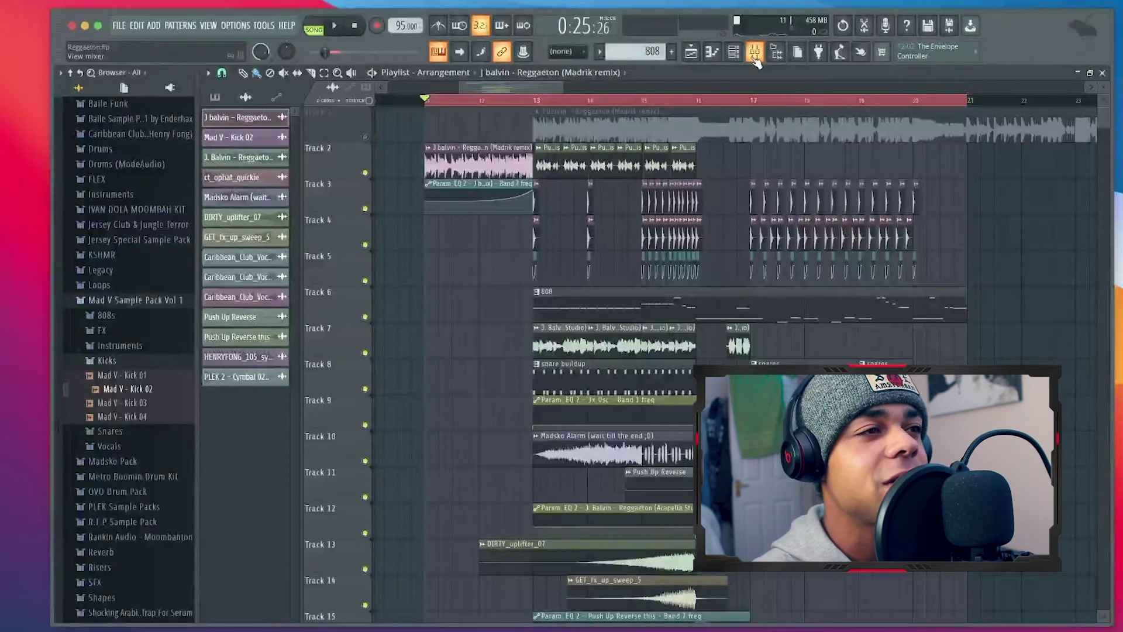
left_click(755, 53)
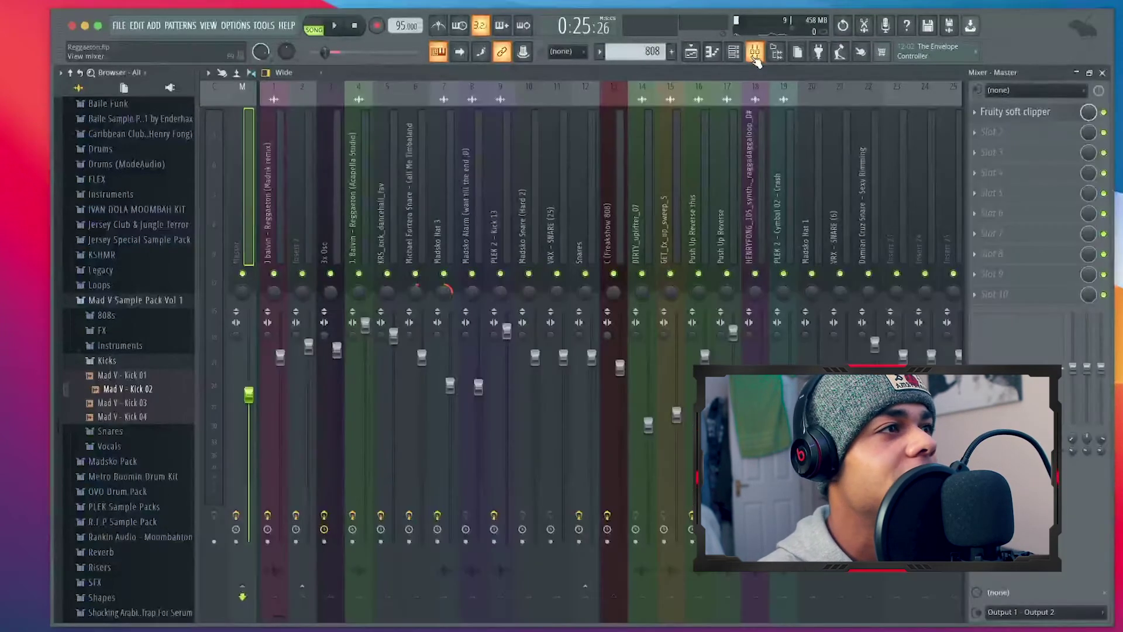
left_click(332, 146)
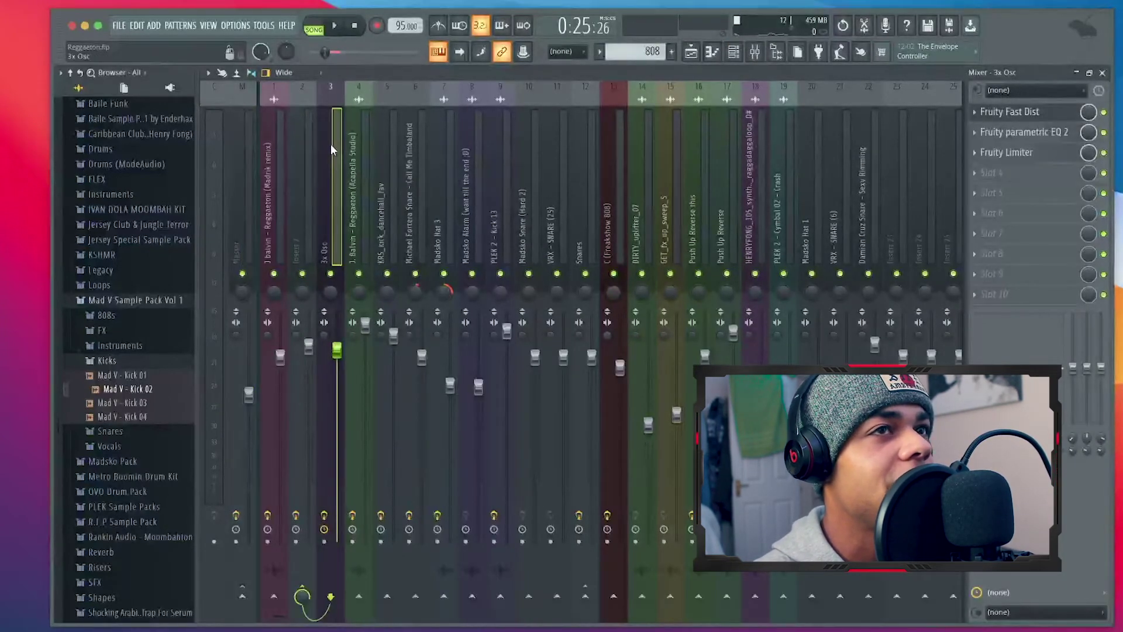
left_click(1006, 114)
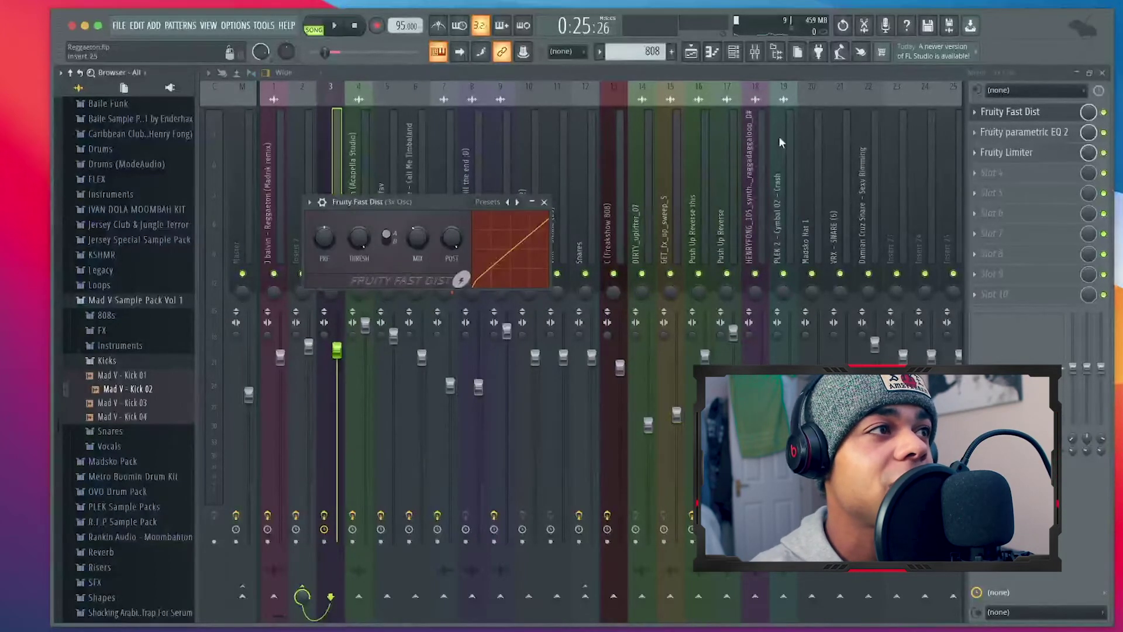
left_click(545, 203)
left_click(1021, 132)
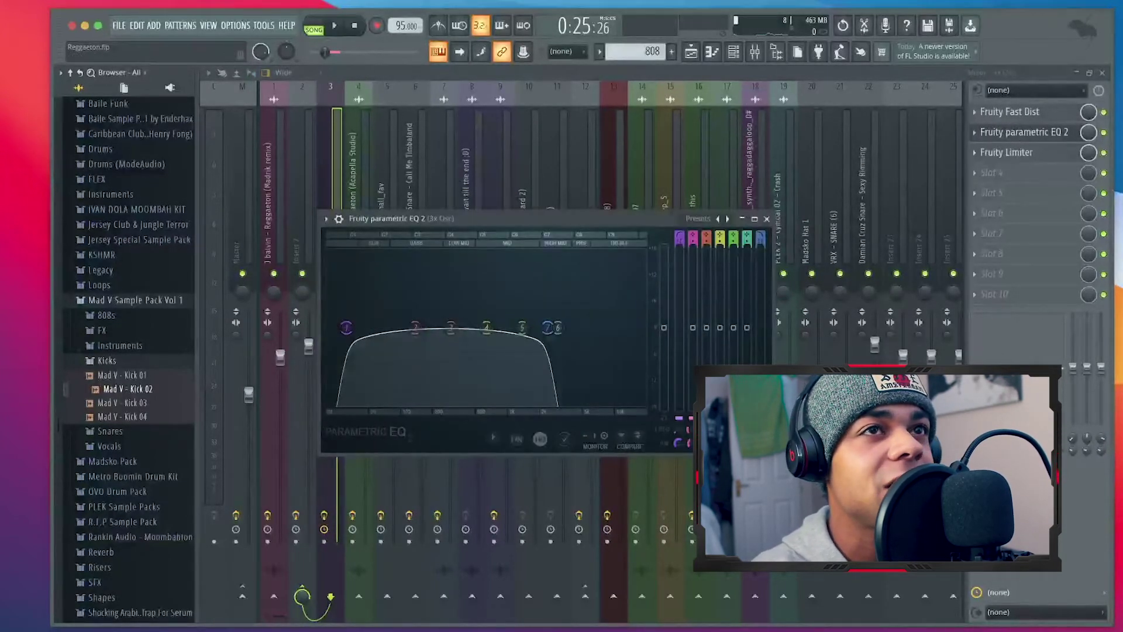
left_click(1110, 74)
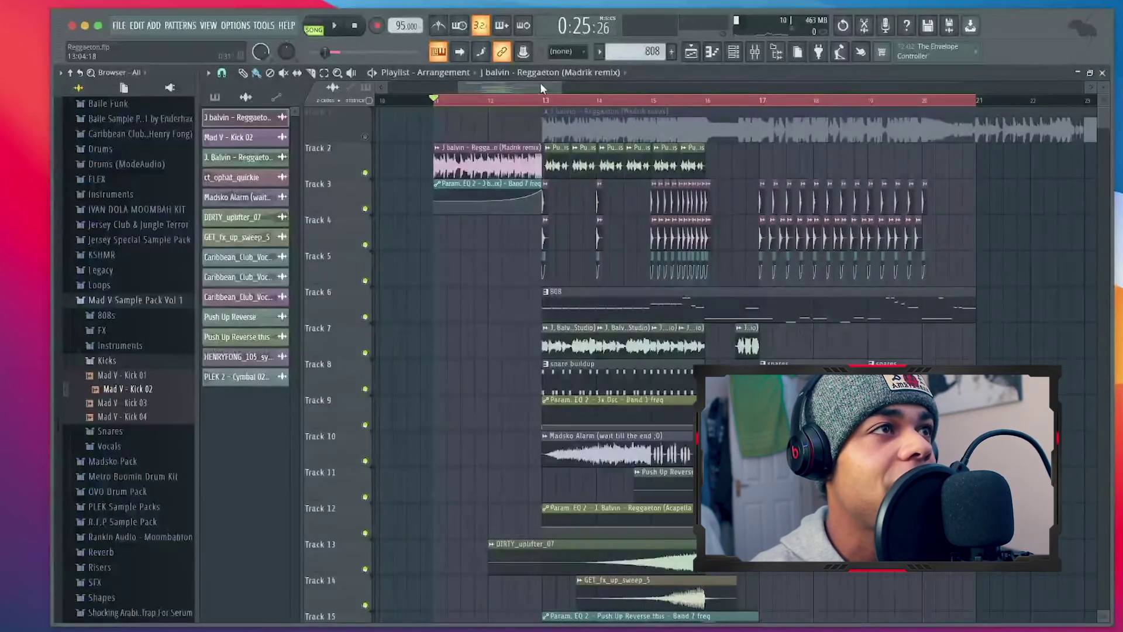
scroll(629, 361, "up", 3, "ctrl")
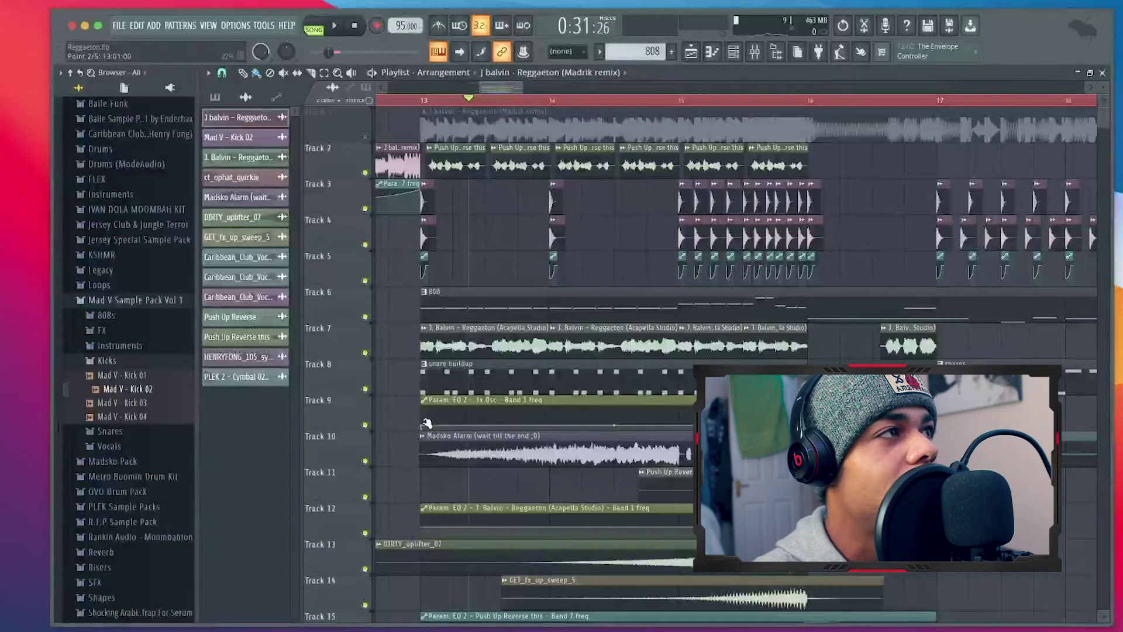
scroll(688, 124, "right", 2)
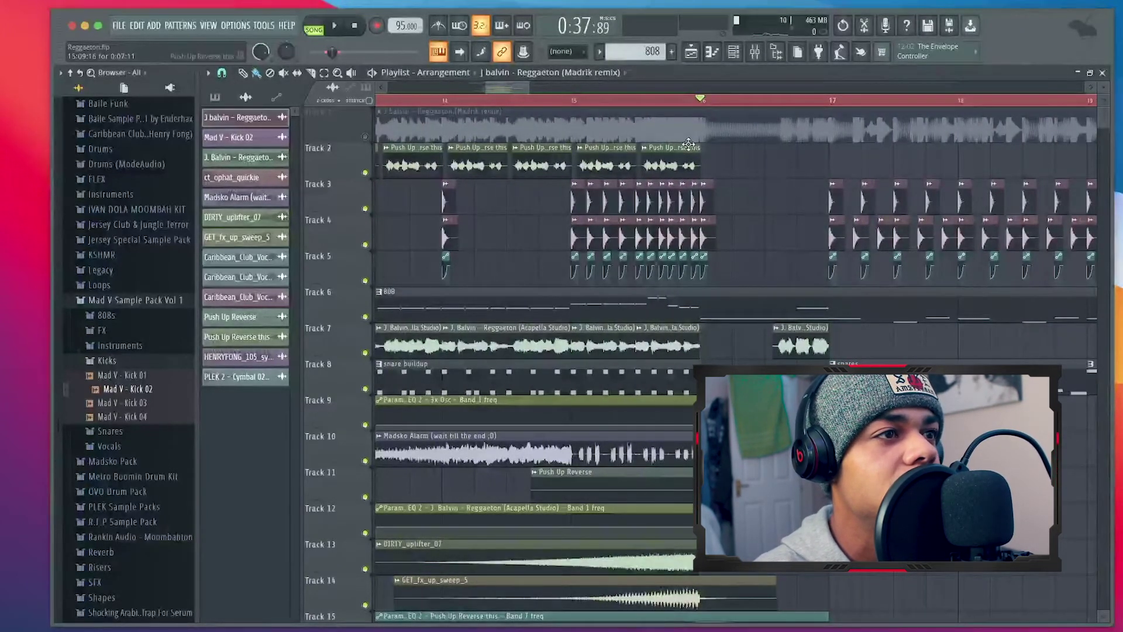
key("space")
key("space")
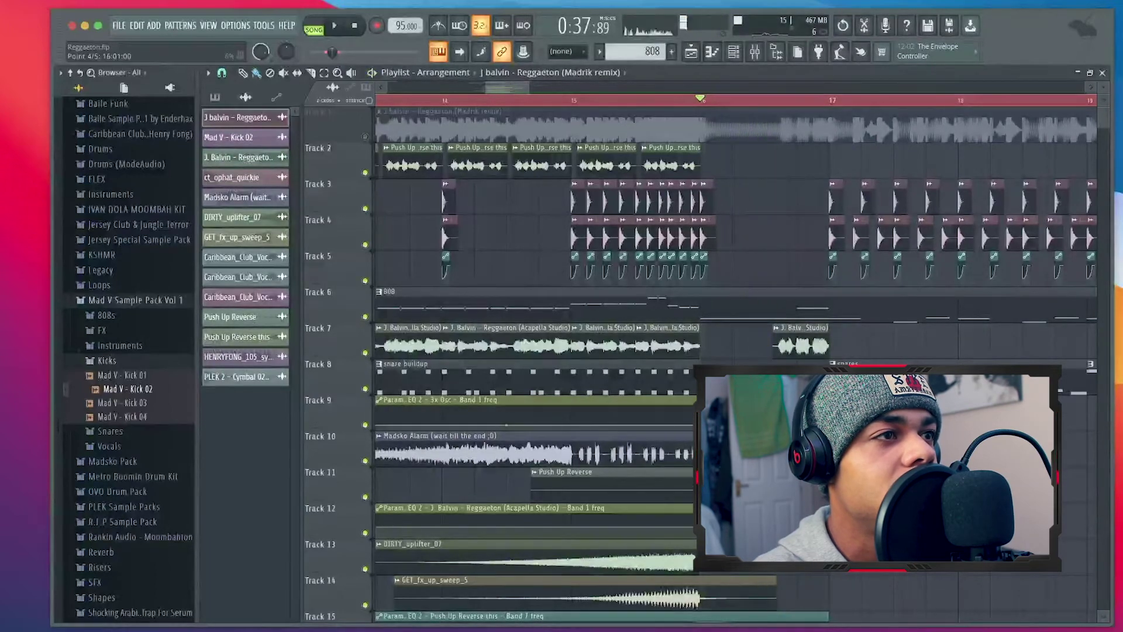
left_click(754, 54)
left_click(309, 200)
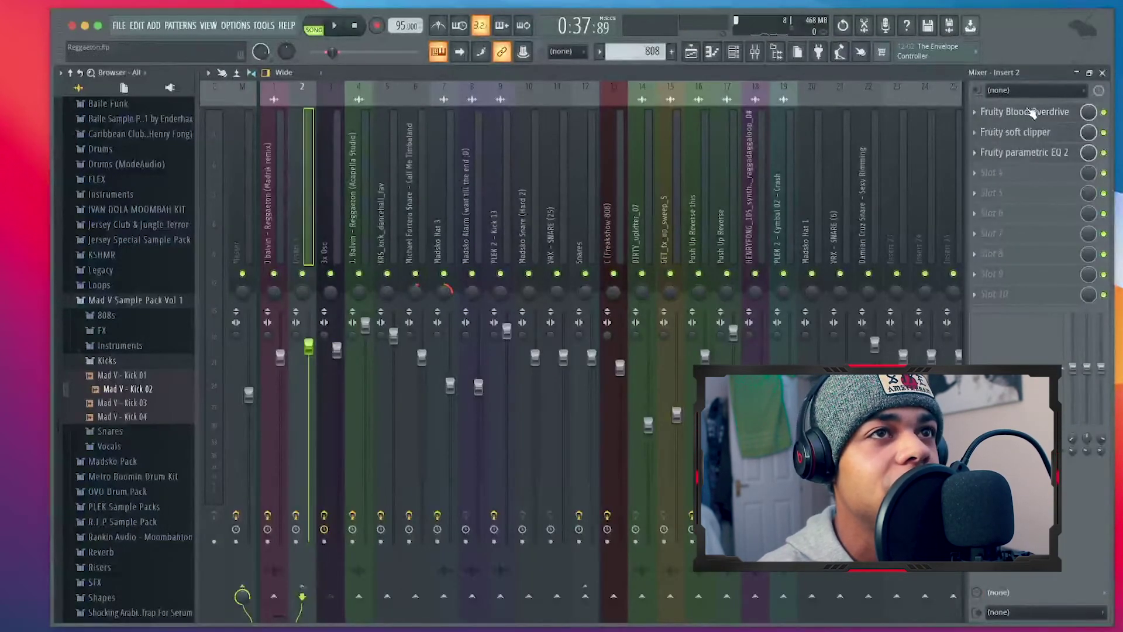
left_click(1034, 153)
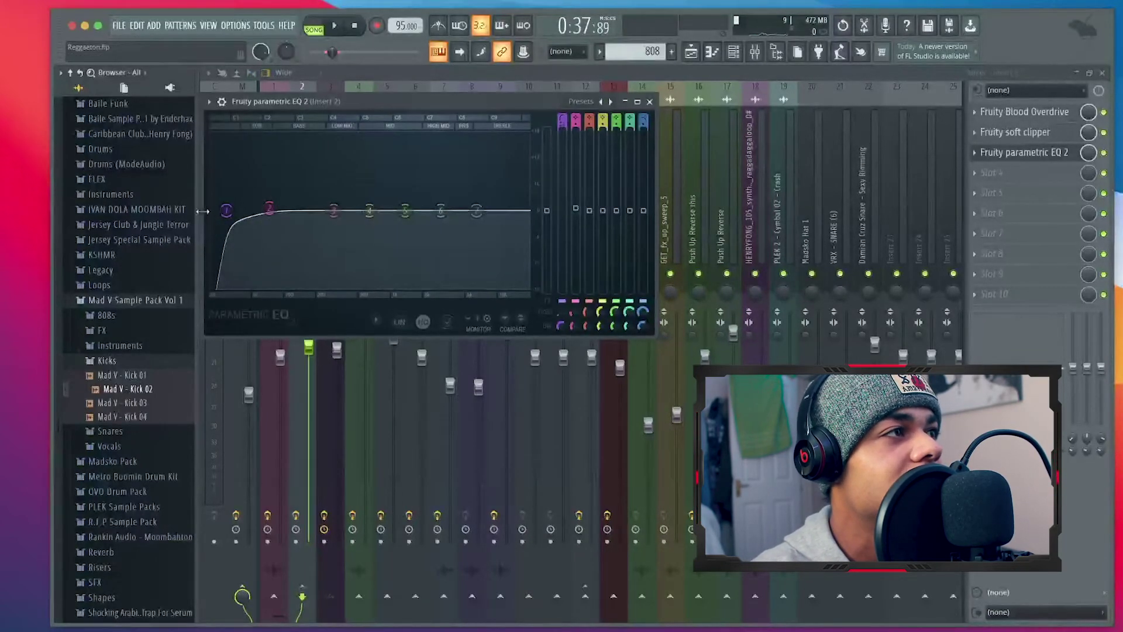
left_click(650, 101)
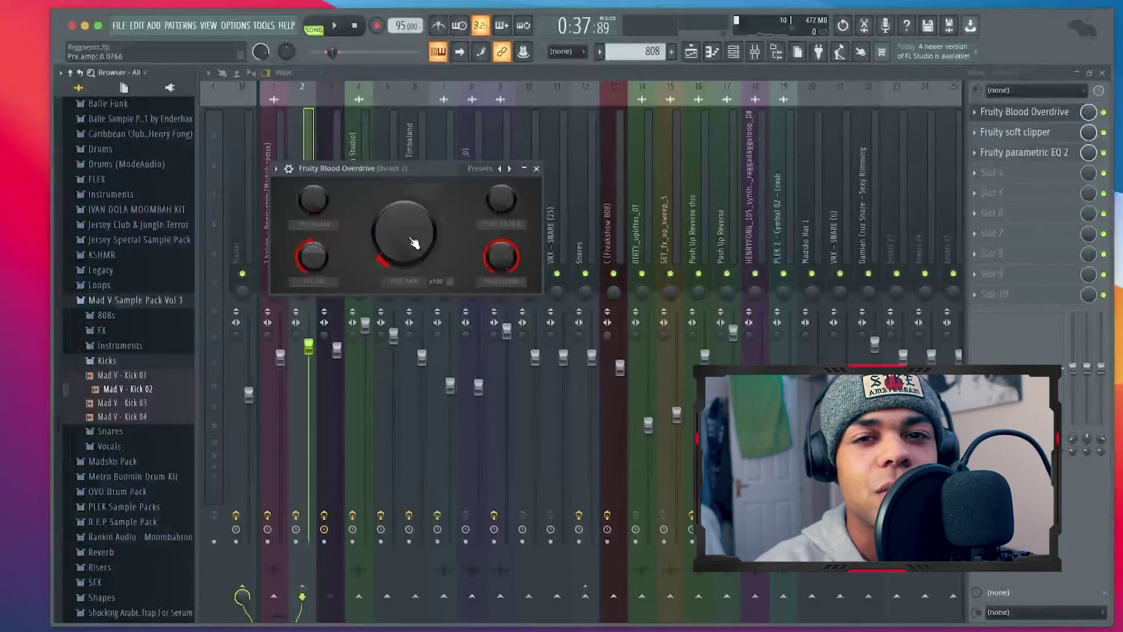
left_click(536, 169)
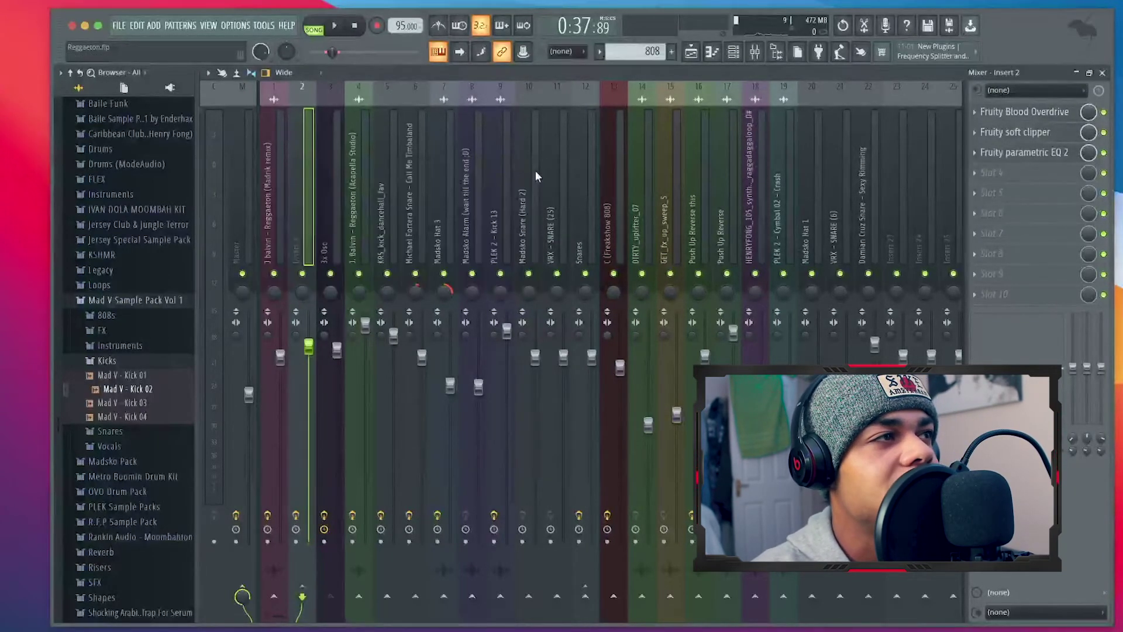
key("F5")
Open the Mixer with F9 to view the 3x Osc insert's Fast Dist, EQ and Limiter chain.
scroll(544, 226, "up", 3)
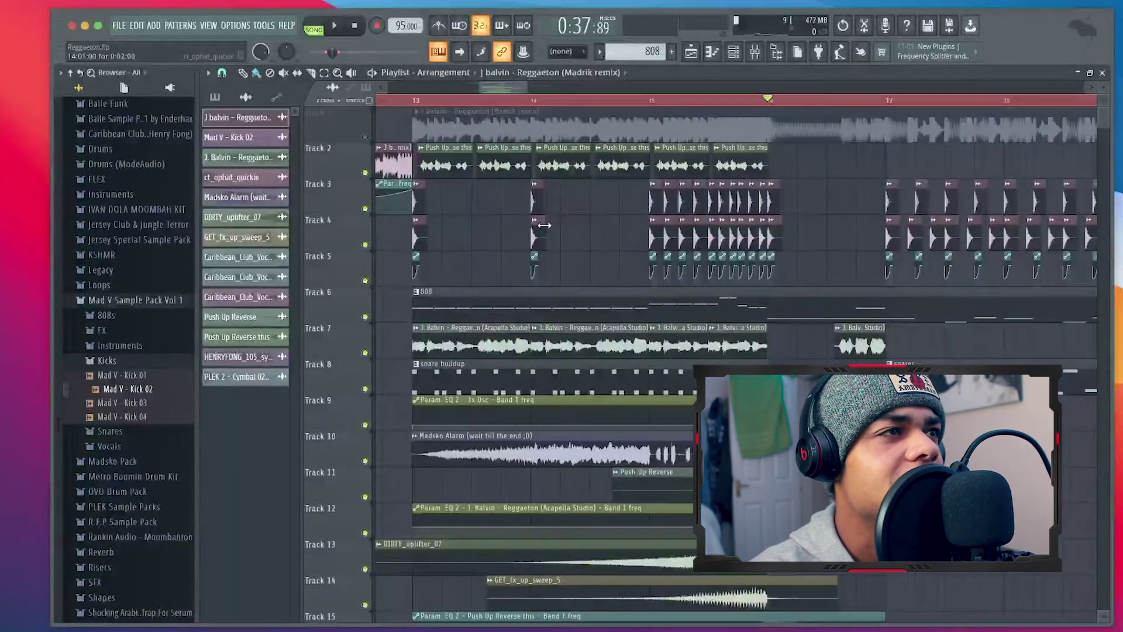
scroll(544, 225, "down", 3)
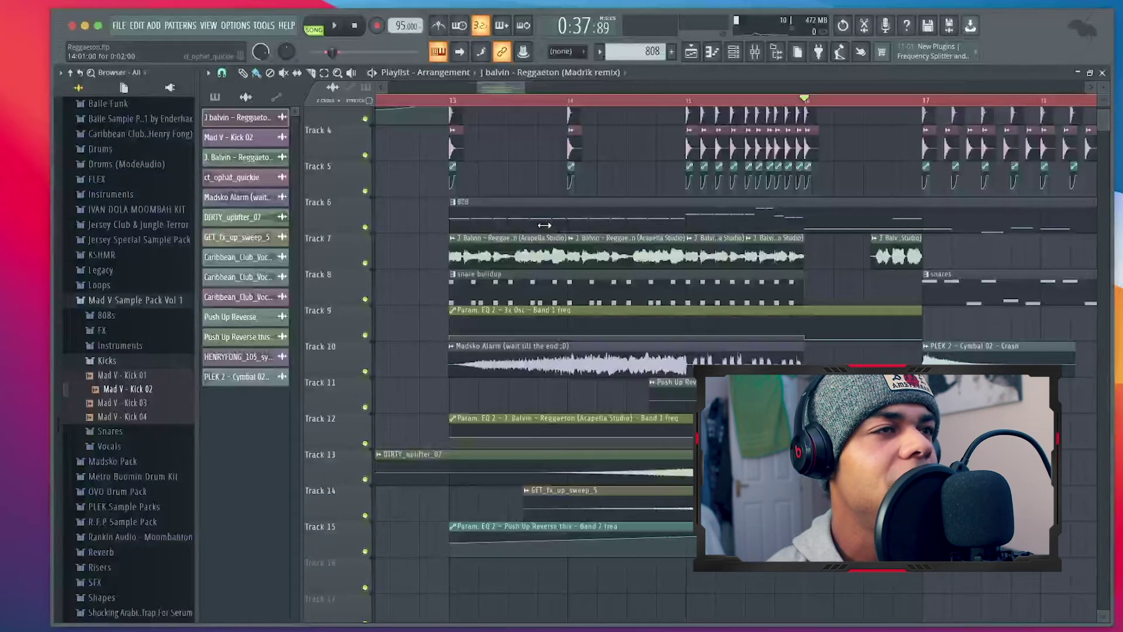
key("F9")
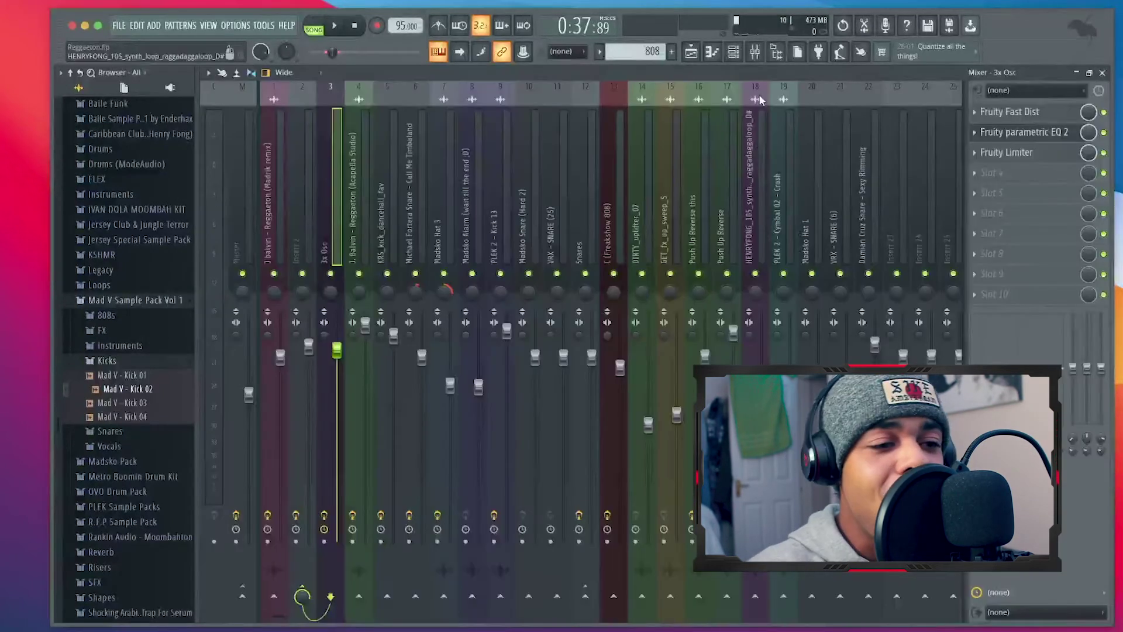